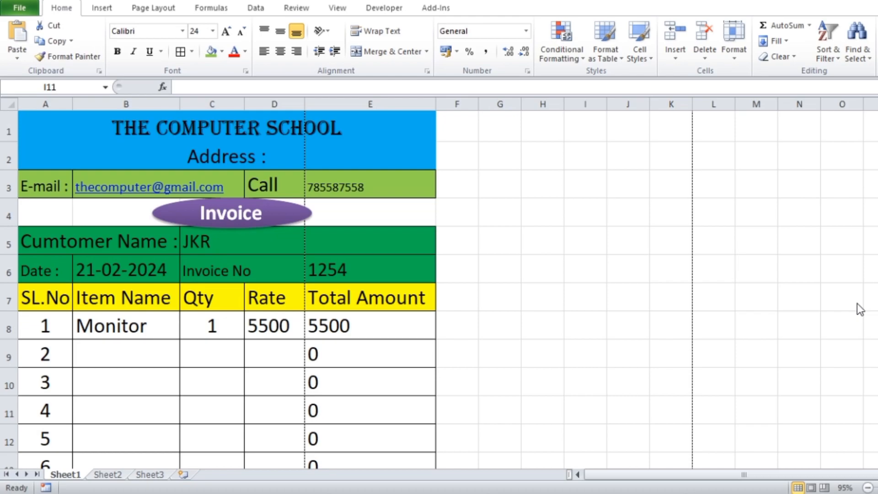
Step: Choose LAPTOP from the item list for the second line of the invoice, cell B9
left_click(118, 359)
scroll(118, 359, "down", 1)
left_click(191, 272)
left_click(155, 261)
scroll(386, 262, "down", 1)
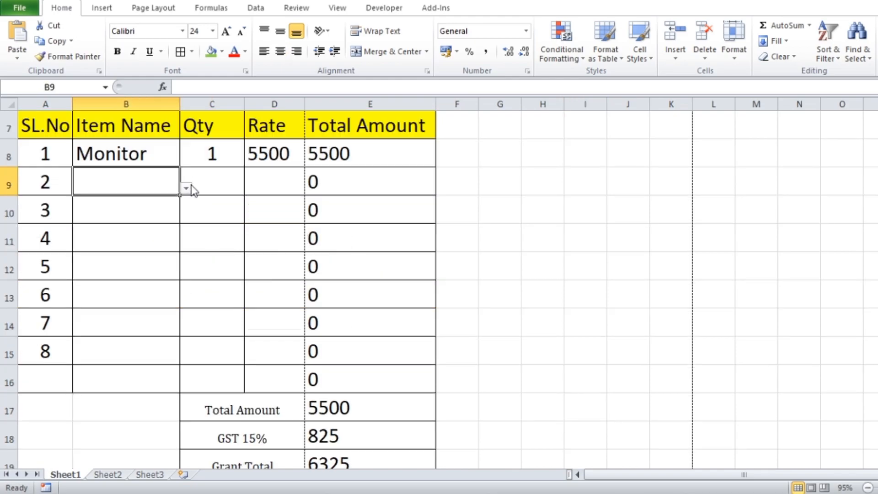
left_click(187, 189)
left_click(91, 200)
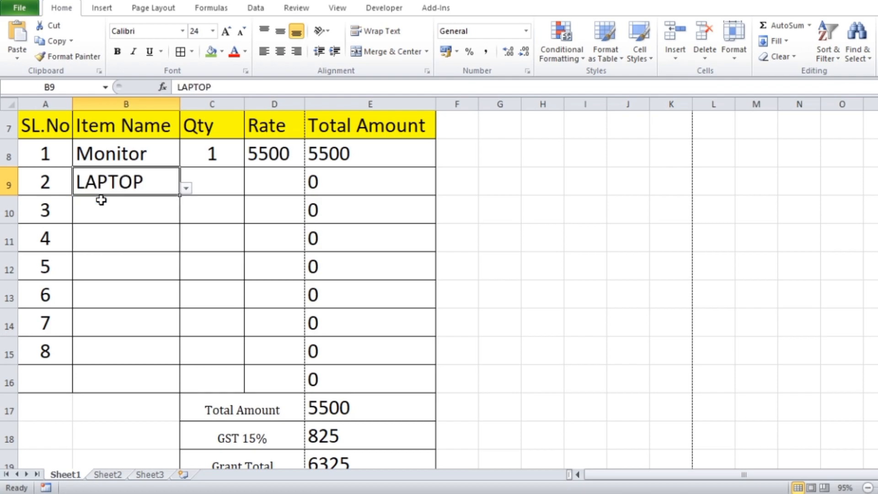
Step: Enter quantity 2 and rate 21000 for the LAPTOP line, and check the line amount and invoice totals
left_click(214, 179)
type("2")
left_click(281, 190)
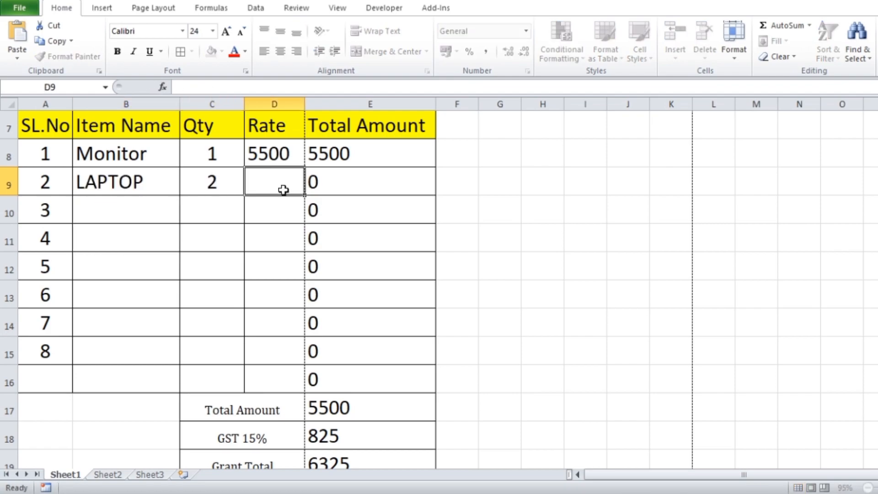
type("21000")
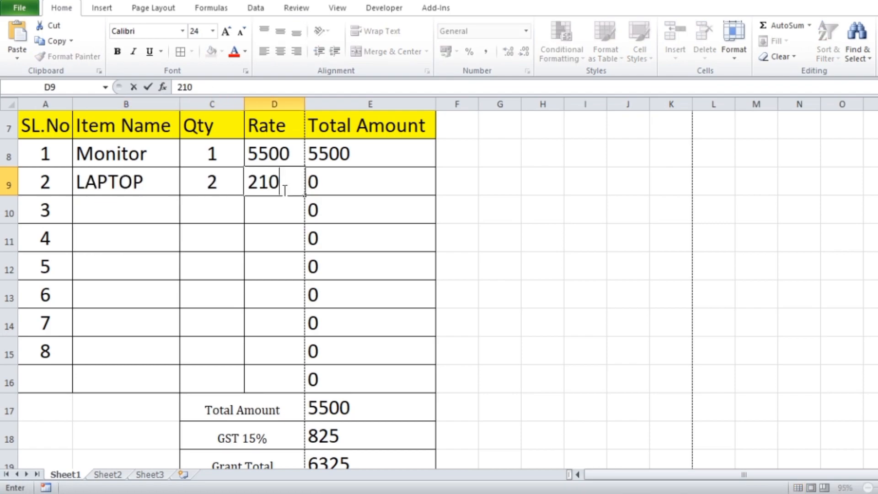
left_click(363, 188)
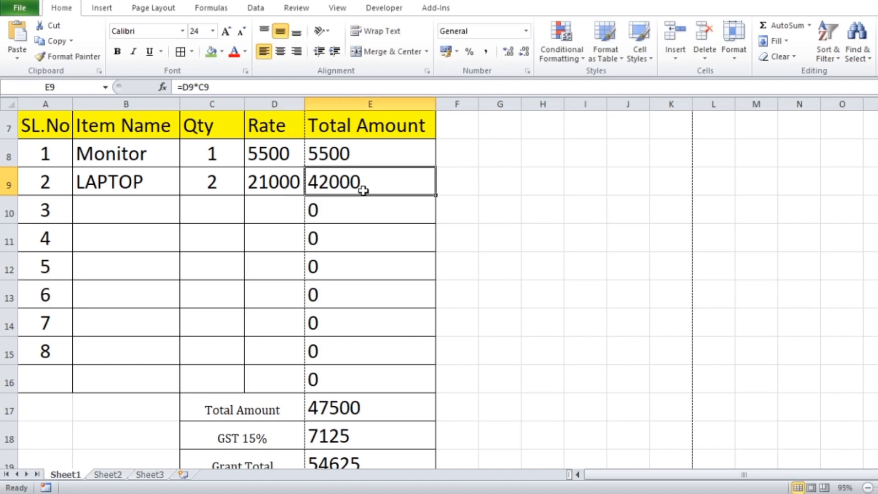
left_click(359, 408)
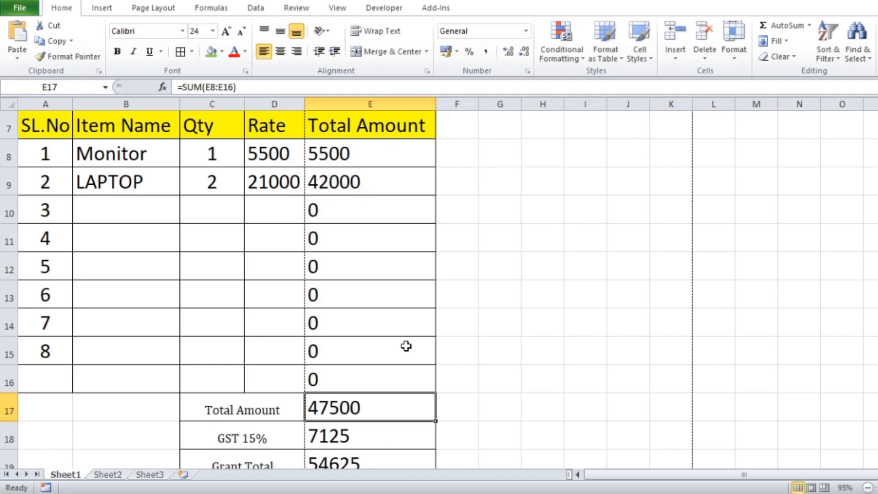
scroll(411, 339, "down", 1)
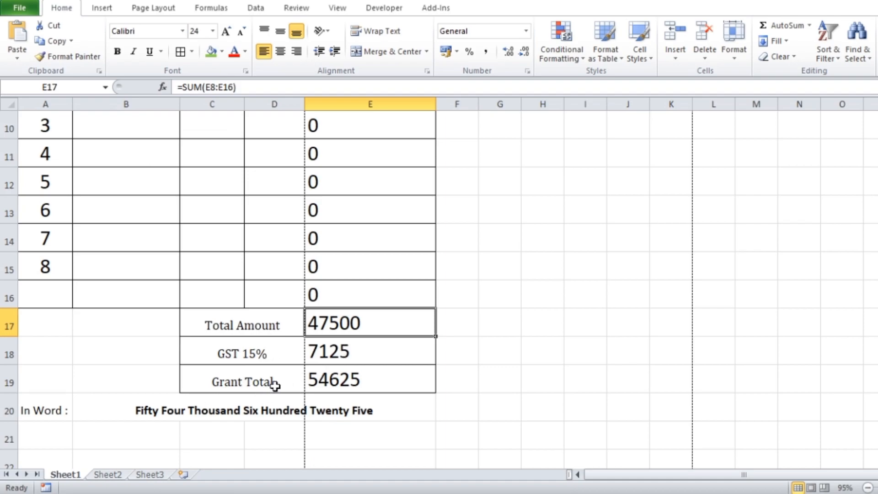
left_click(366, 383)
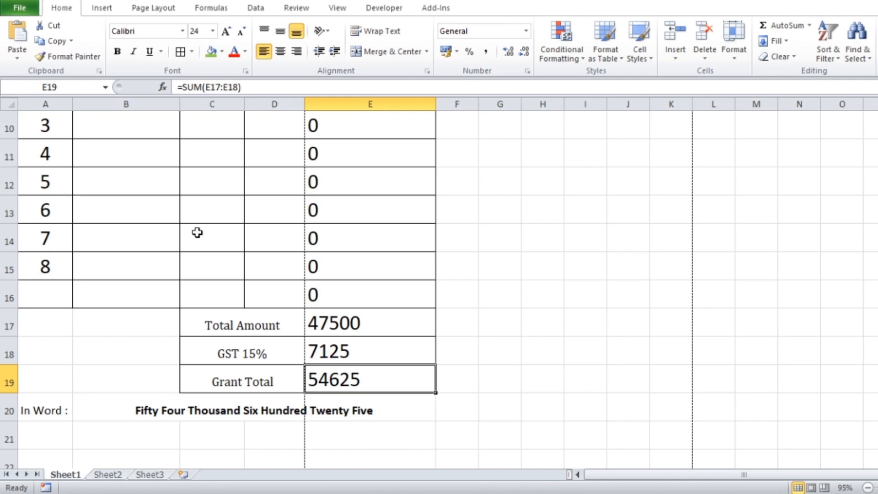
Step: Fill the third invoice line with the item Mobile, quantity 2 and rate 12500, and review the updated invoice
left_click(150, 124)
left_click(186, 134)
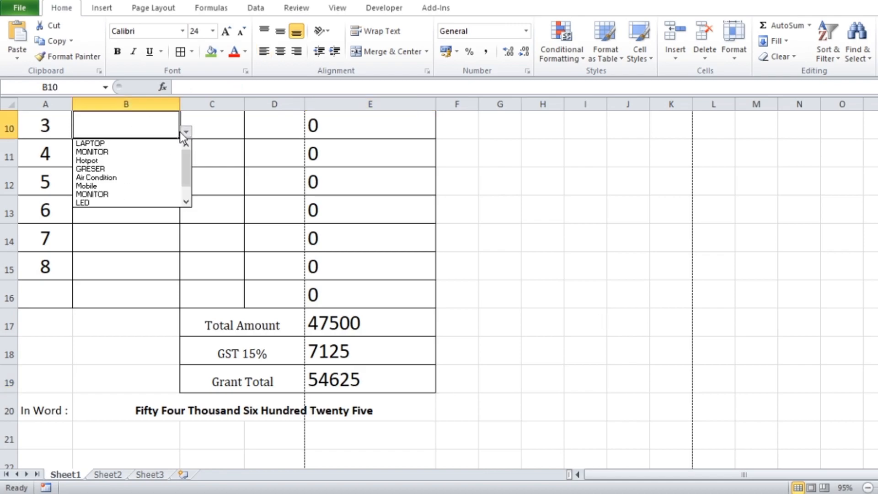
left_click(90, 188)
left_click(209, 125)
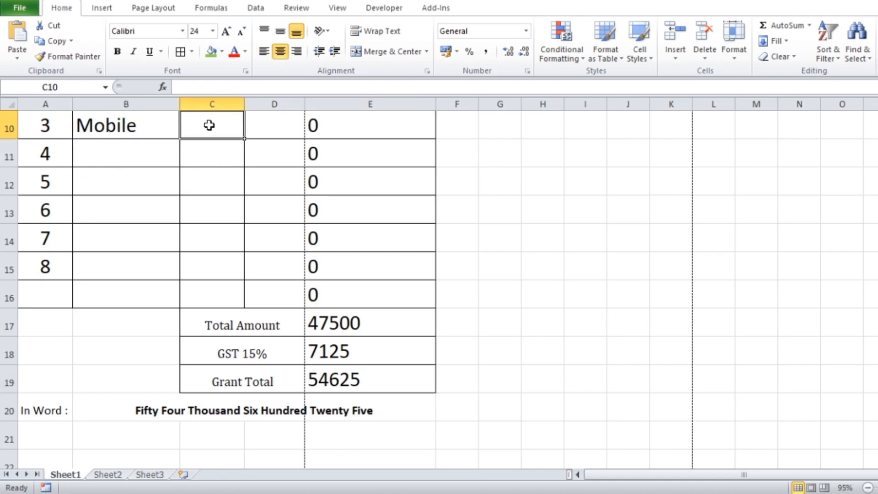
type("2")
left_click(269, 133)
type("12500")
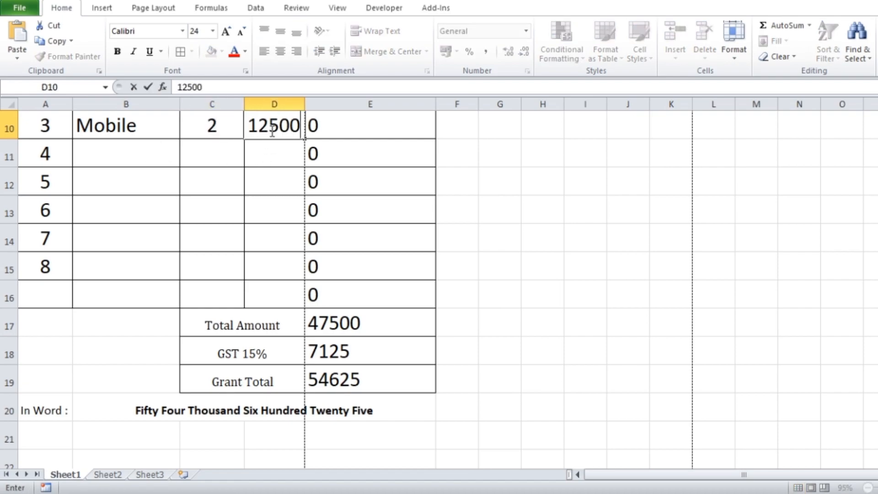
left_click(387, 126)
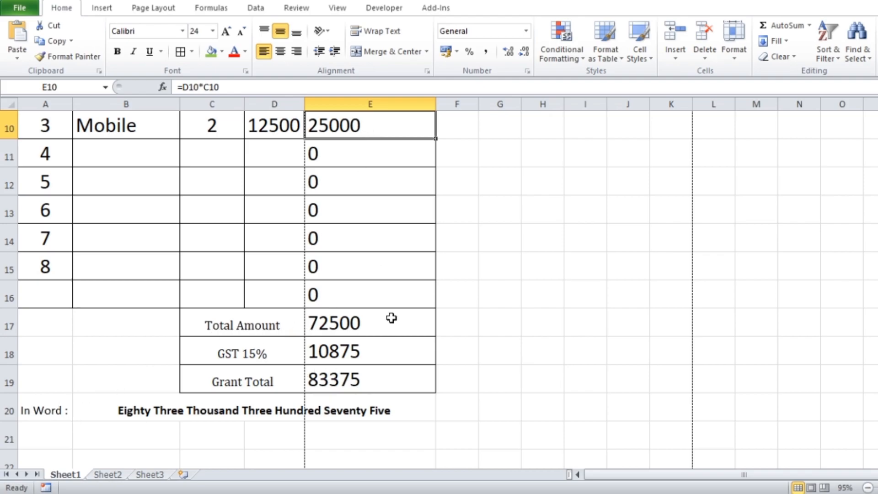
scroll(391, 318, "down", 1)
scroll(391, 317, "up", 1)
scroll(391, 318, "up", 1)
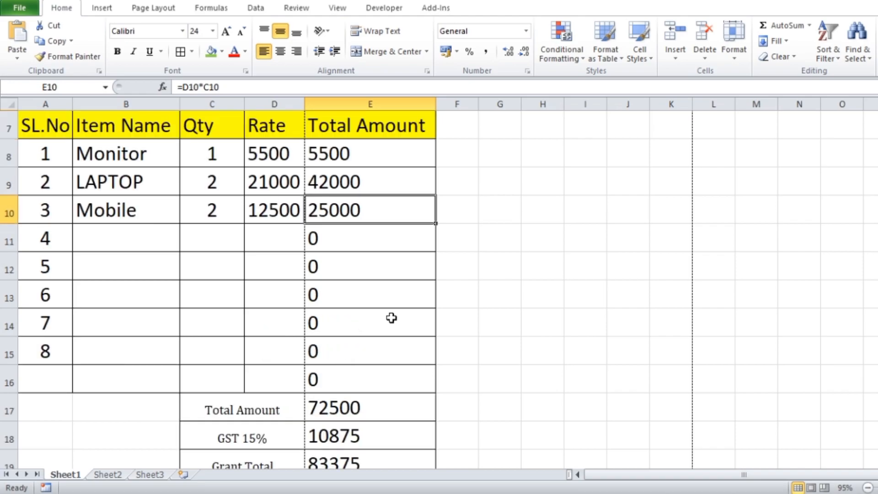
scroll(392, 317, "up", 1)
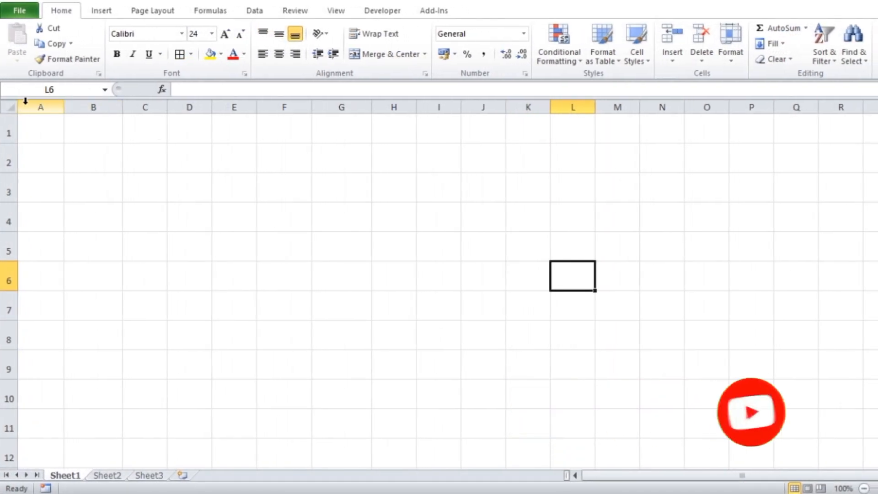
Step: Enter "The computer School" in A1, "Address :" in A2 and "E-mail :" in A3 of the blank sheet
left_click(59, 131)
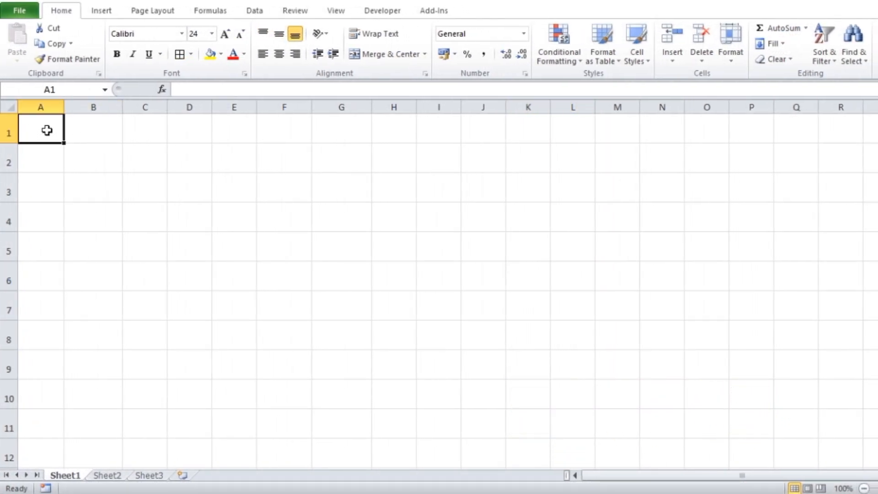
type("The computer School")
key("Return")
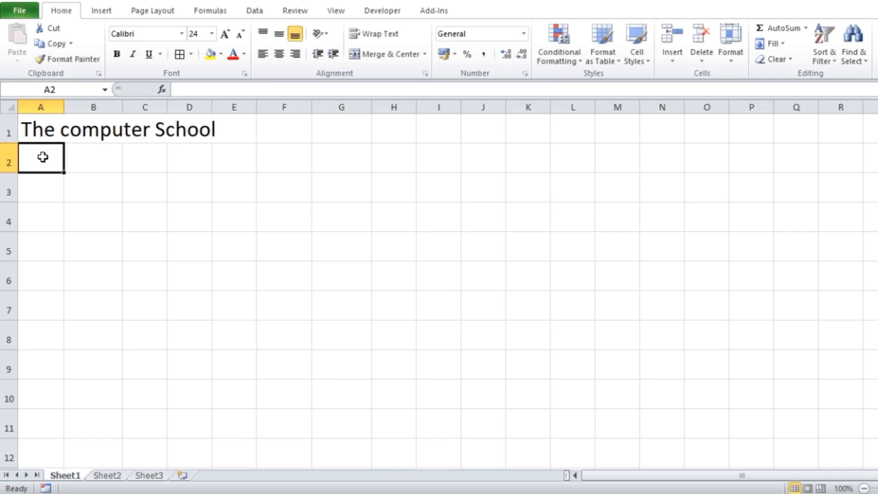
type("Address :")
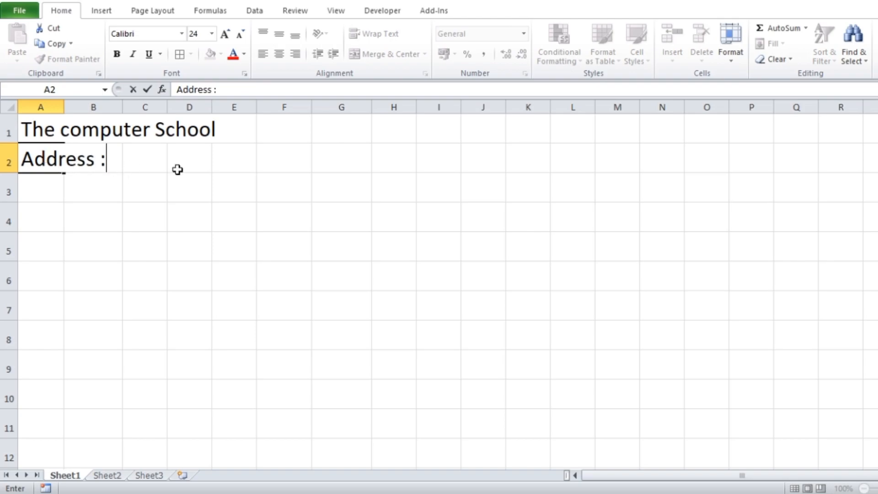
left_click(44, 191)
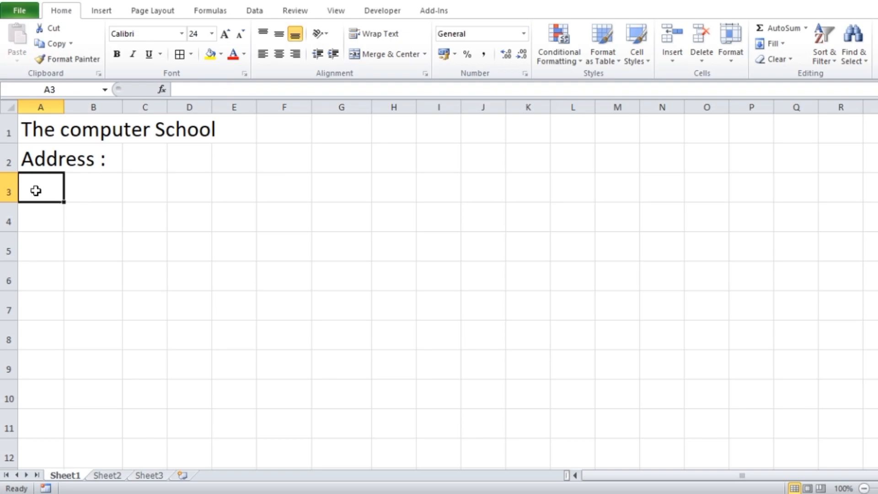
type("E-mail :")
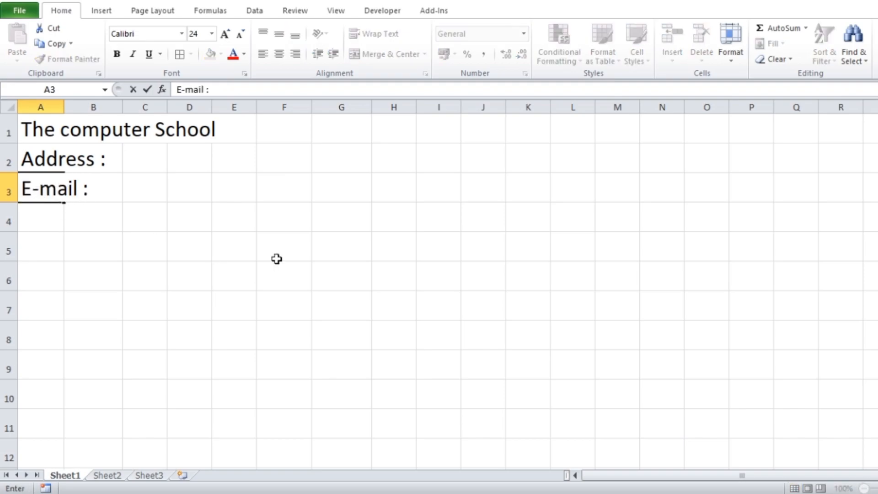
left_click(277, 259)
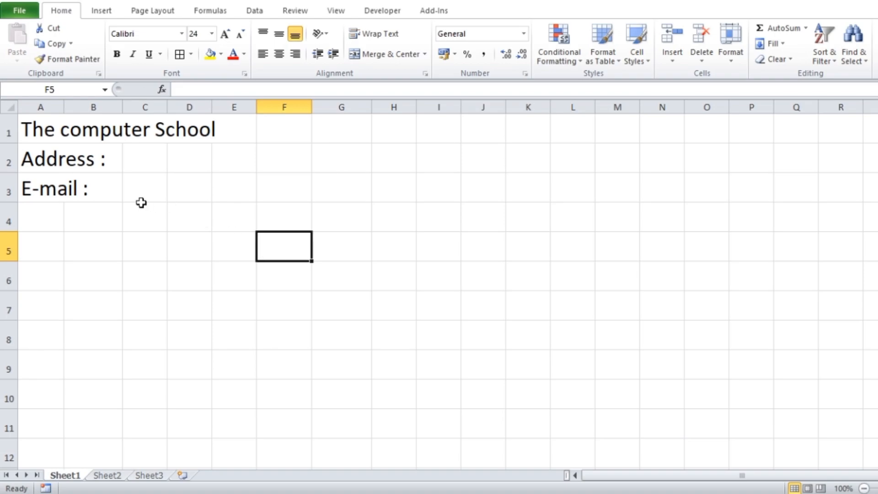
Step: Add the label "Call" in cell D3, on the same row as the e-mail label
left_click(196, 186)
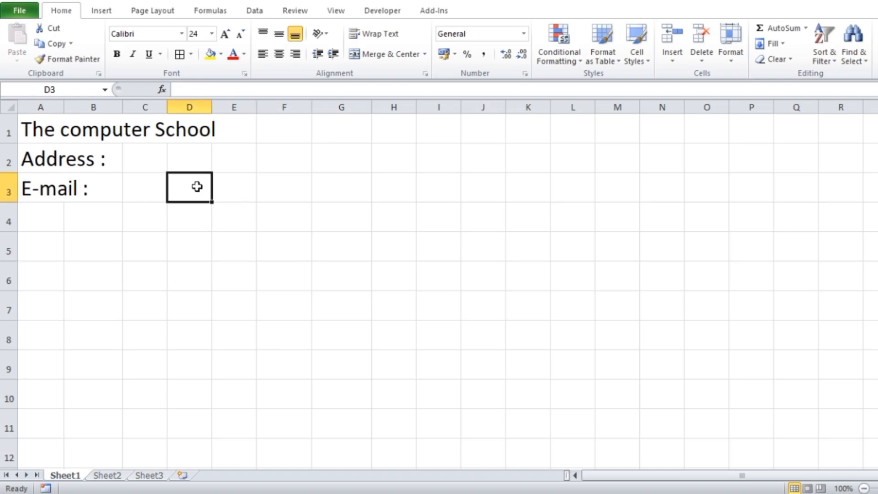
type("Mob")
key("BackSpace")
key("BackSpace")
key("BackSpace")
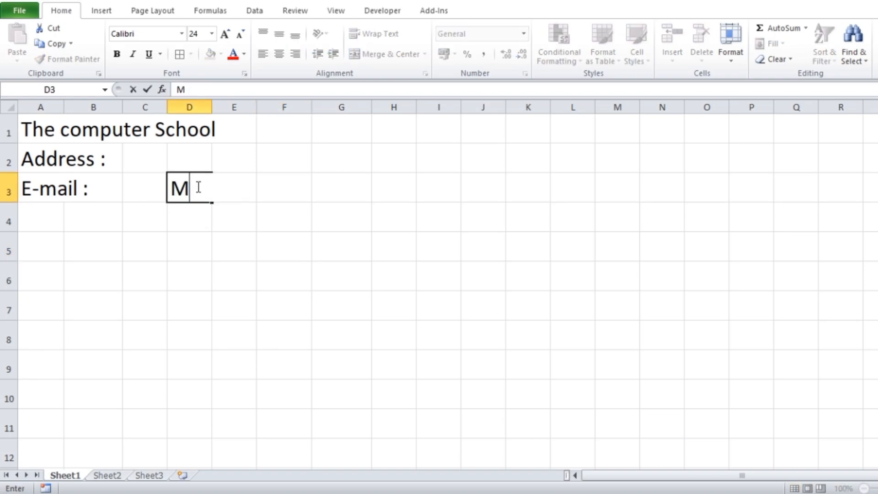
type("Call")
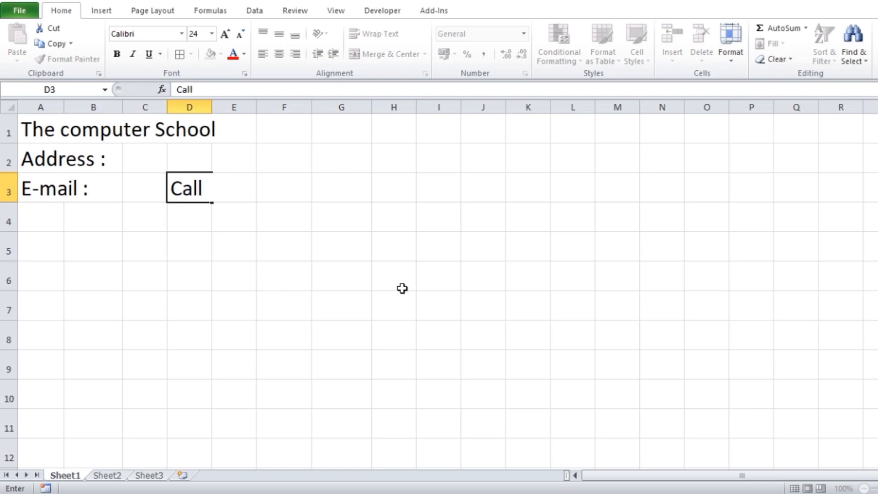
left_click(402, 287)
Step: Enter the labels "Cumtomer Name" in cell A5 and "Date :" in cell A6
left_click(127, 221)
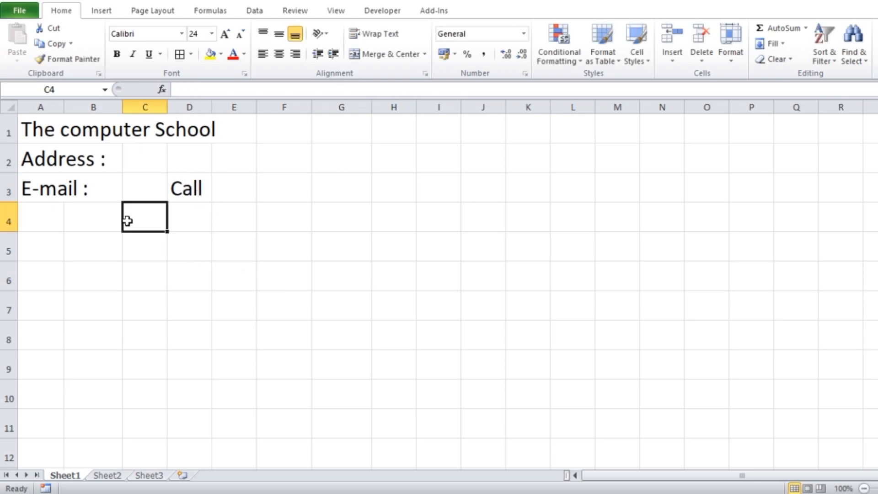
left_click(49, 253)
type("Cumt")
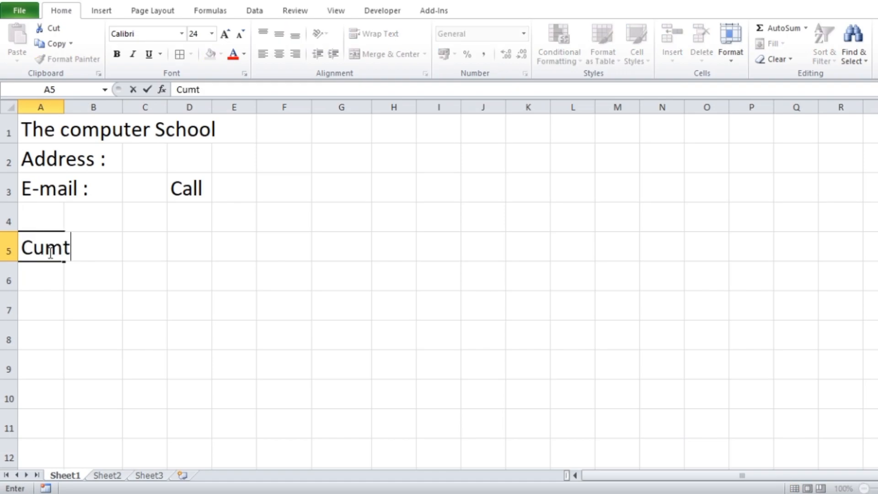
type("omer ")
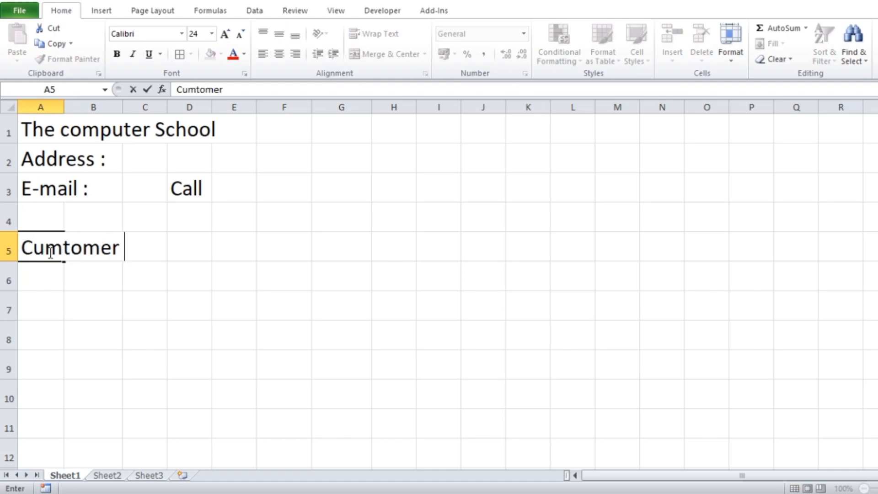
type("Name")
key("Tab")
left_click(55, 279)
type("Date")
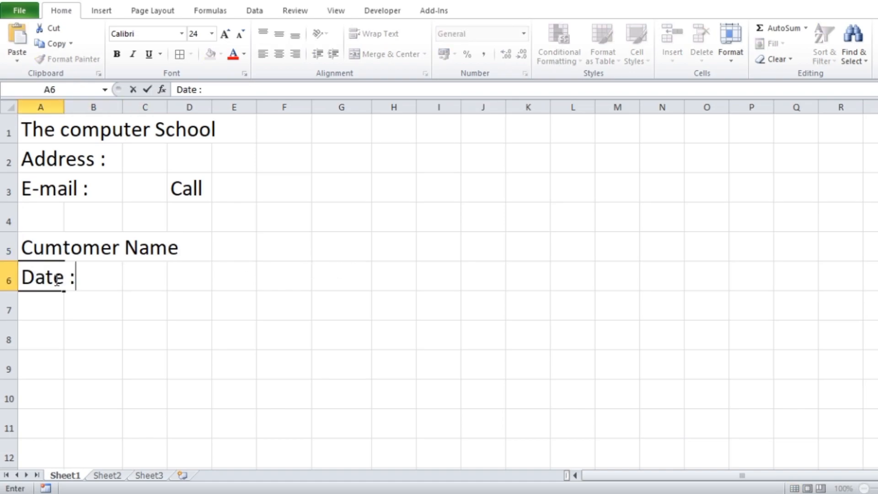
left_click(180, 281)
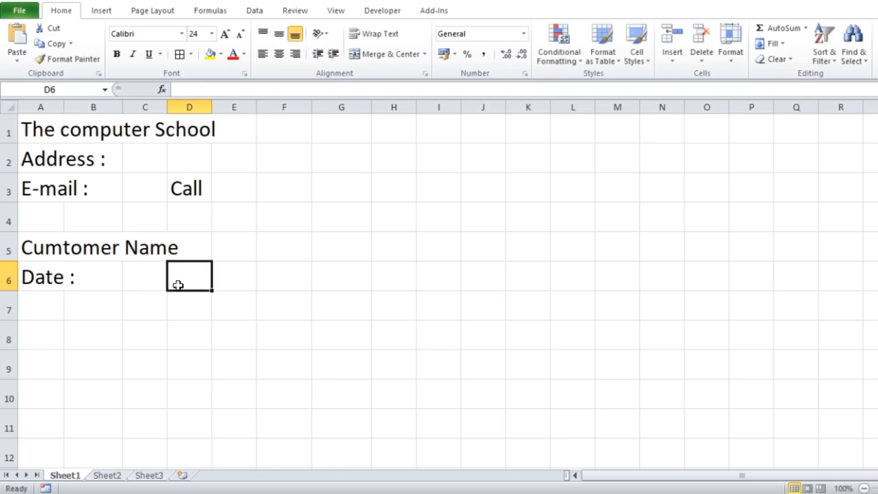
Step: Enter the label "Invoice No" in cell C6, beside the date label
left_click(133, 278)
type("Invopice")
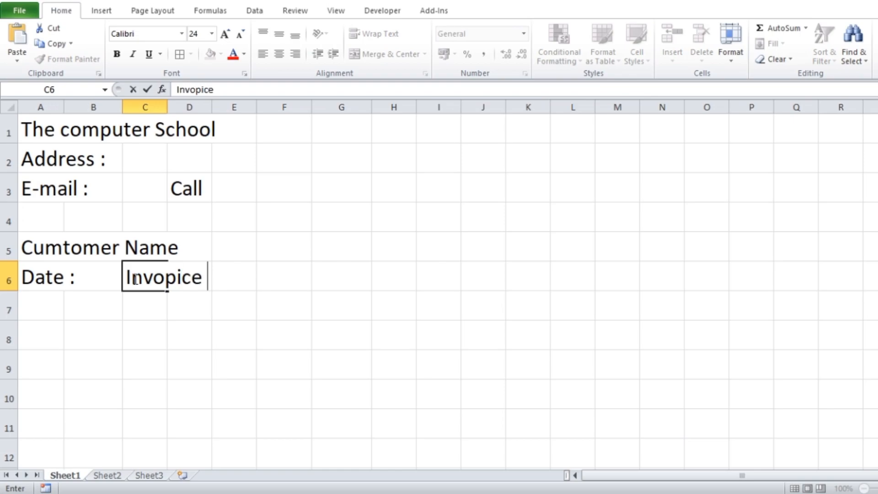
key("BackSpace")
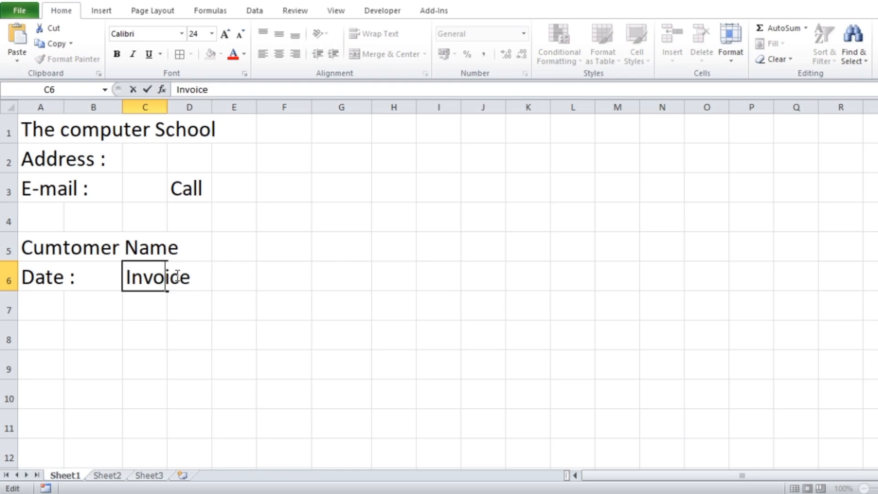
type("No")
left_click(342, 365)
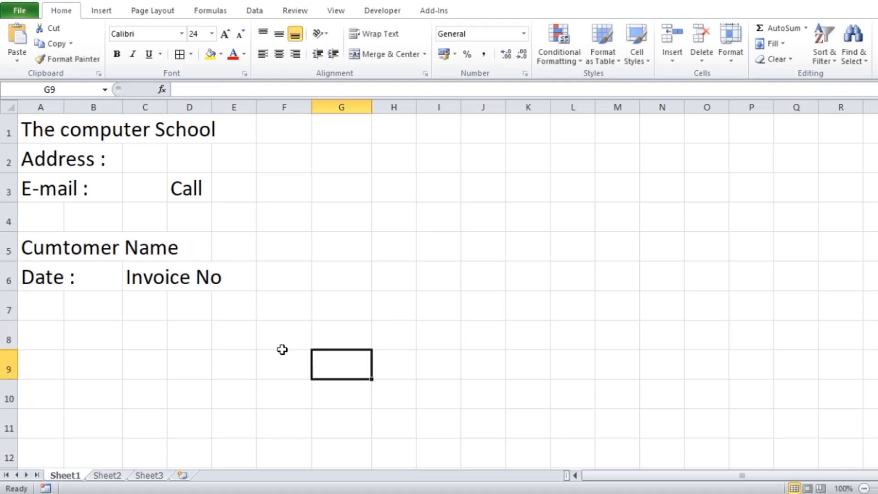
Step: Enter the table headings "SL.No" in cell A7 and "Item Name" in cell B7
left_click(35, 306)
type("Sol")
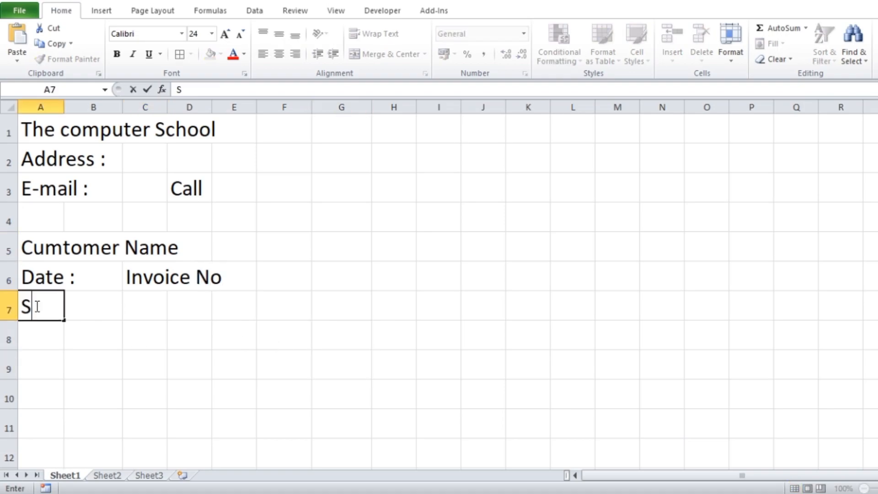
key("BackSpace")
key("BackSpace")
type("L.No")
key("Tab")
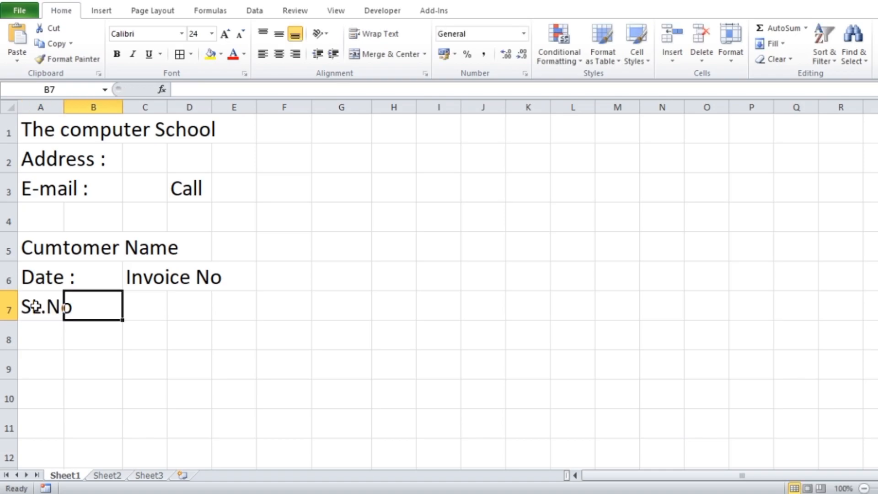
type("Ite")
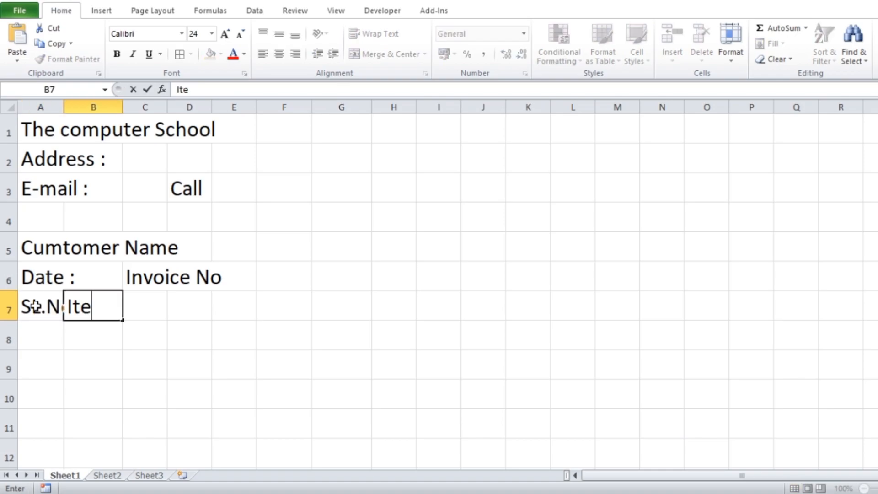
type("m Name")
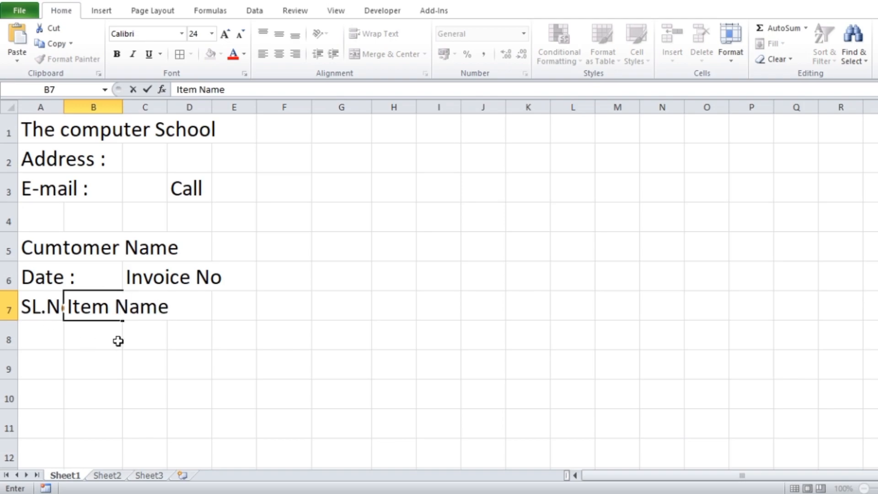
key("Right")
key("Right")
key("Right")
key("Right")
key("Right")
key("Right")
key("Right")
key("Right")
key("Right")
key("Right")
key("Right")
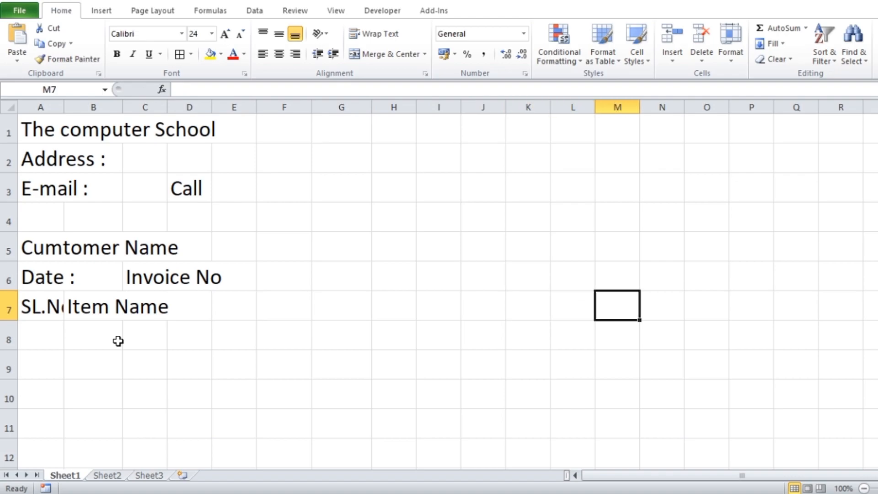
Step: Enter the remaining table headings "Qty", "Rate" and "Total Amount" in cells C7, D7 and E7
left_click(98, 306)
key("Right")
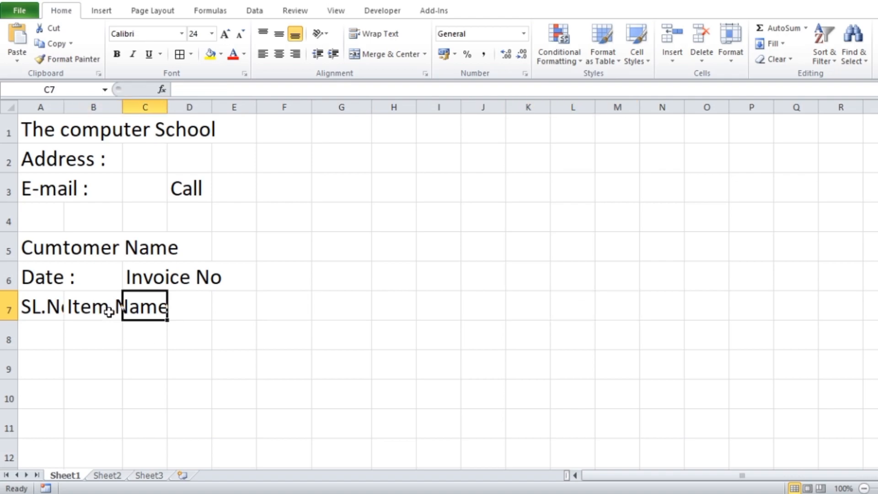
type("Qty")
key("Right")
type("Rate")
key("Right")
type("Tota")
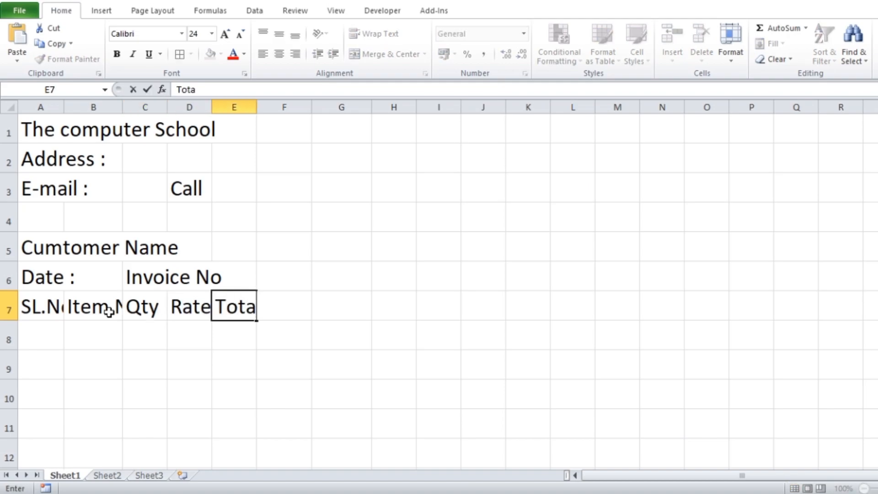
type("l Amount")
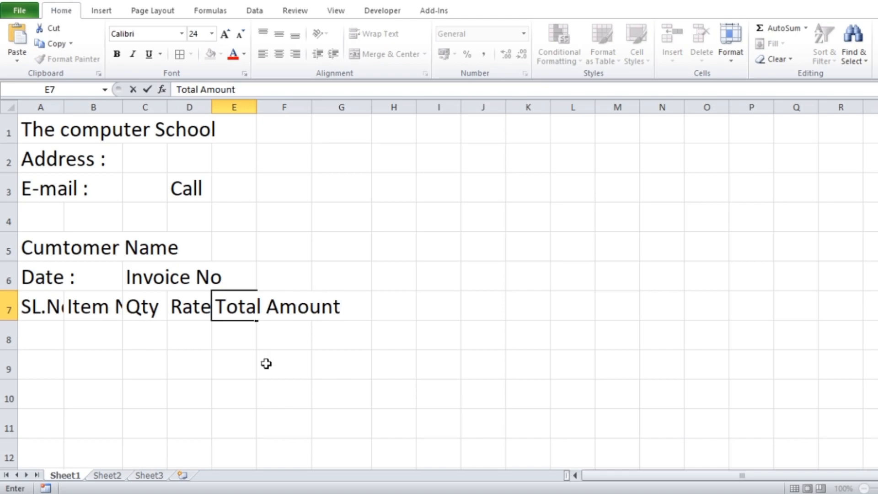
left_click(378, 370)
Step: Apply all borders to the item table range A7:G16
left_click_drag(27, 308, 322, 434)
left_click(180, 54)
left_click(528, 452)
scroll(329, 255, "up", 2)
left_click(250, 386)
Step: Set the paper size to A4 and check where the page breaks fall on the sheet
left_click(165, 13)
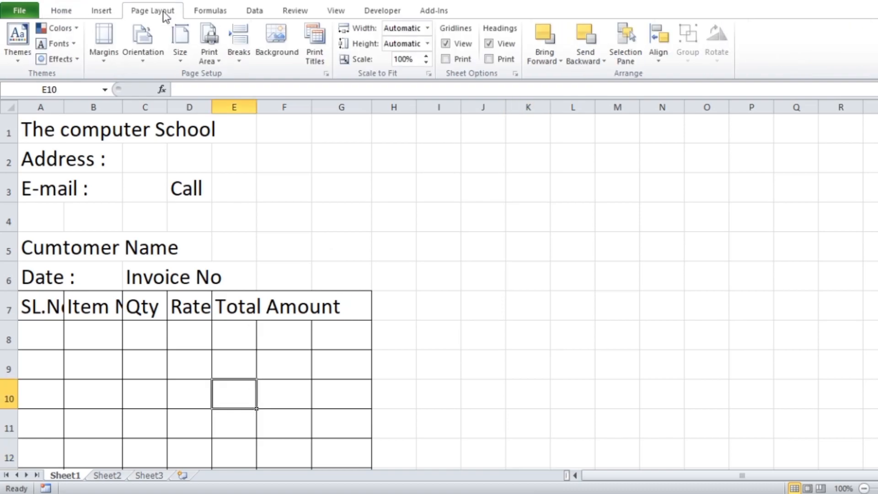
left_click(182, 58)
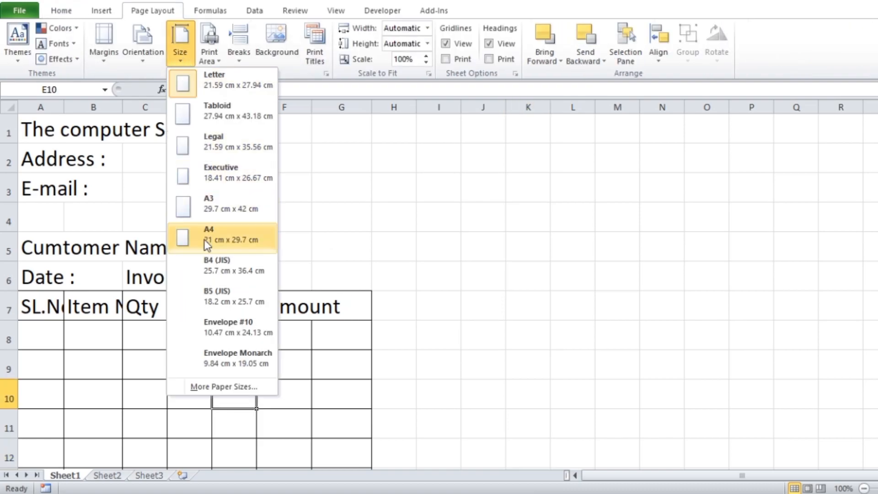
left_click(218, 228)
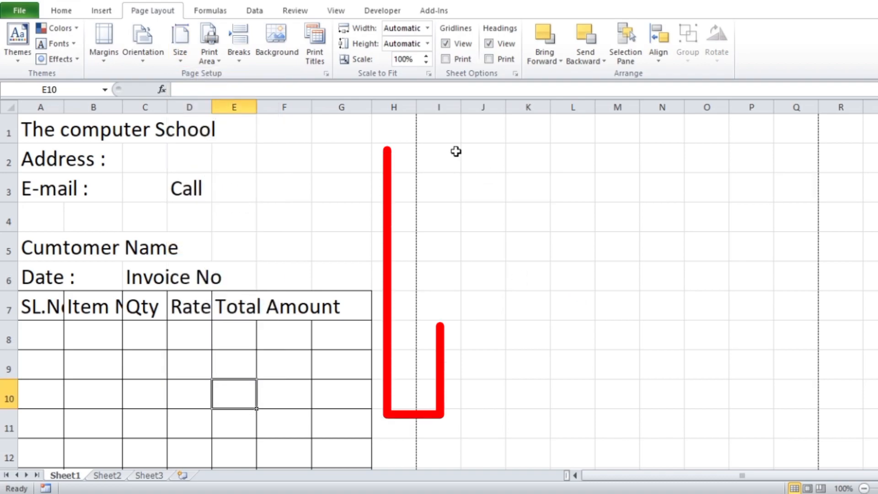
scroll(412, 235, "down", 7)
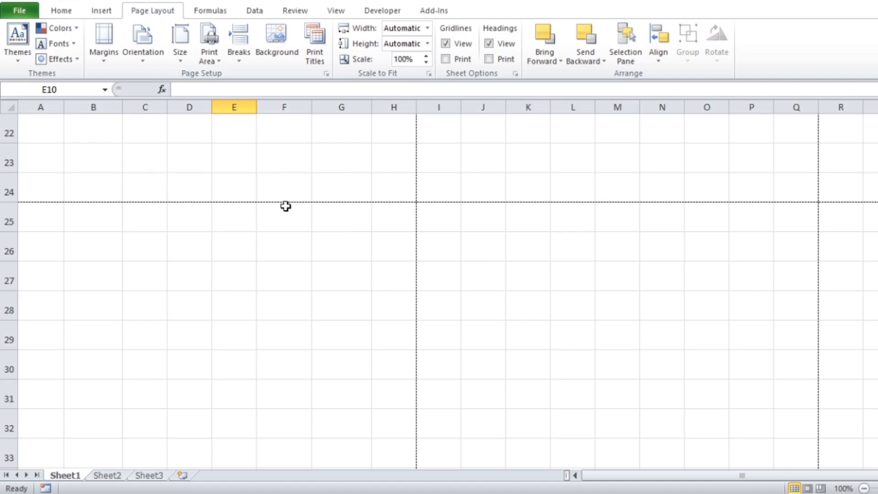
scroll(473, 224, "up", 7)
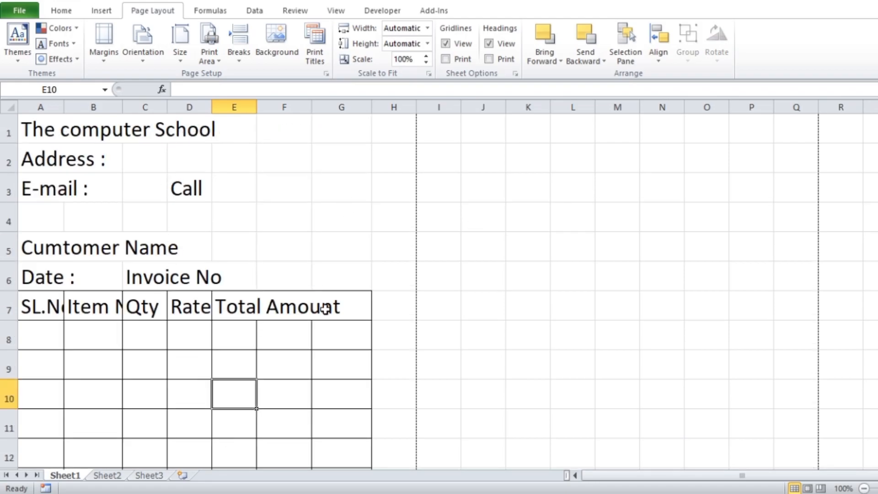
Step: Widen columns A, B and C so the "SL.No", "Item Name" and "Qty" headings fit
scroll(327, 280, "down", 2)
scroll(290, 266, "up", 1)
left_click_drag(64, 106, 69, 106)
left_click_drag(127, 106, 139, 107)
left_click_drag(66, 106, 73, 107)
left_click_drag(145, 107, 237, 107)
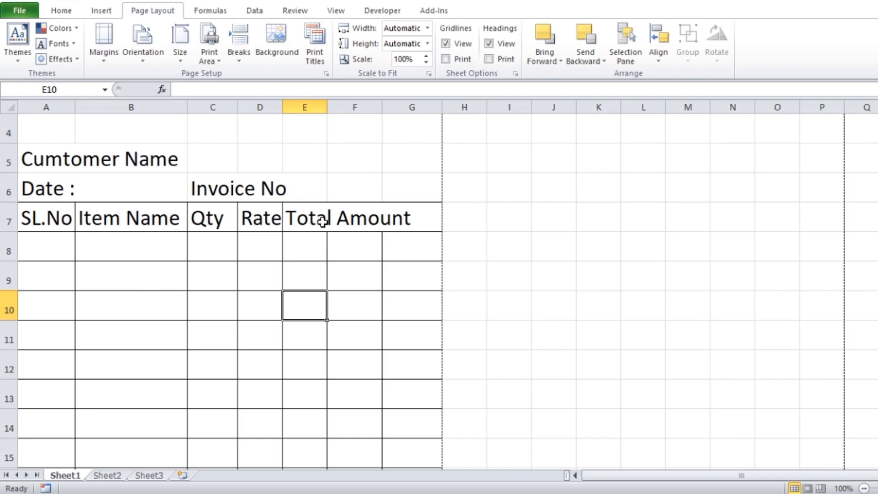
Step: Widen column E to fit "Total Amount" and delete the two surplus bordered columns F and G beside it
left_click(301, 218)
left_click(645, 248)
left_click_drag(327, 107, 515, 107)
right_click(514, 107)
left_click(547, 210)
Step: Fill the table heading cells A7:E7 with yellow
left_click_drag(34, 228, 372, 229)
scroll(72, 27, "up", 2)
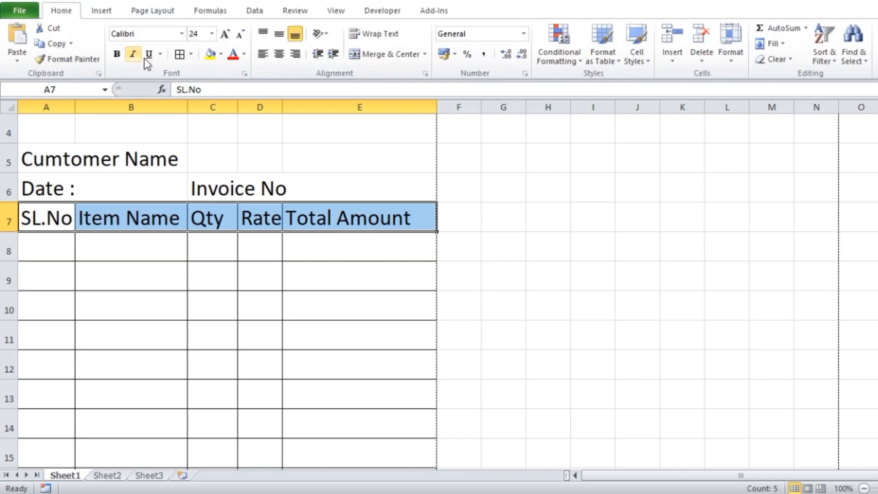
left_click(210, 56)
left_click(611, 252)
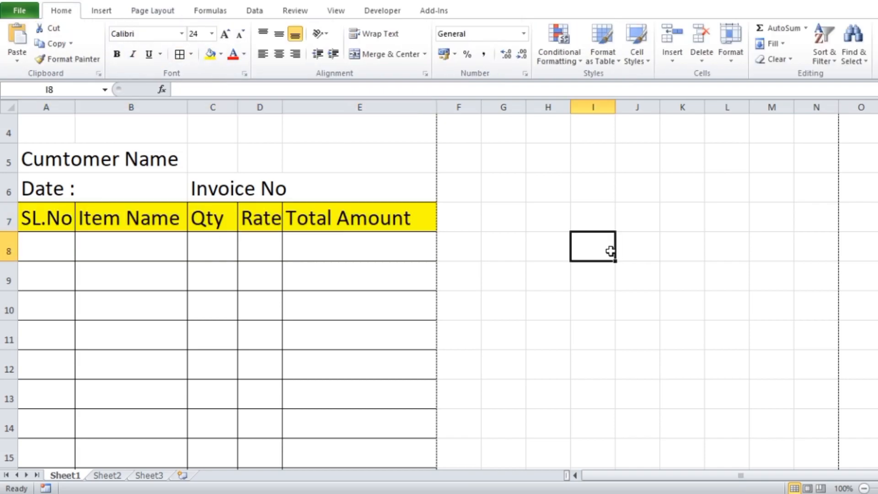
Step: Set the font of the title row A1:E1 to Algerian
scroll(205, 225, "up", 1)
left_click_drag(55, 129, 194, 132)
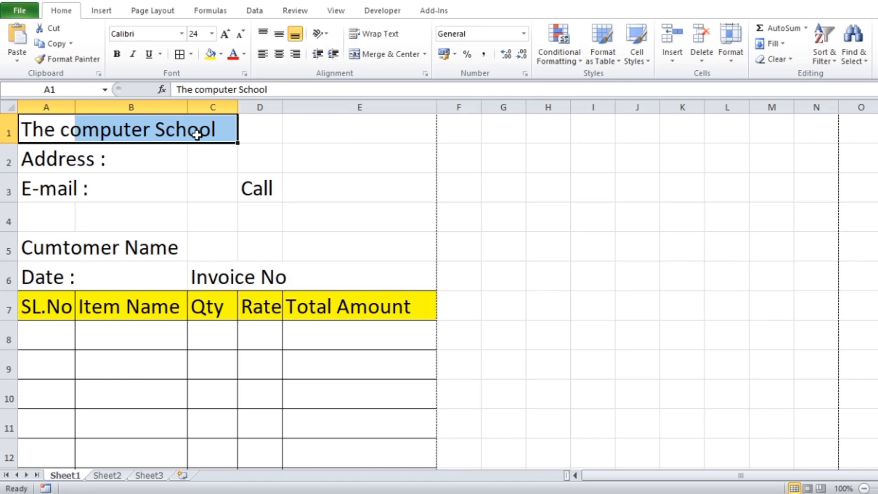
scroll(561, 324, "down", 2)
scroll(299, 379, "down", 2)
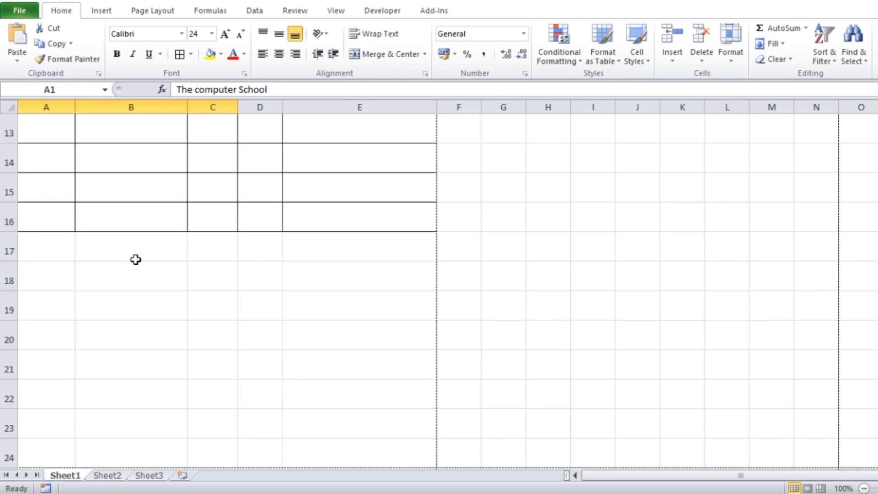
scroll(356, 305, "up", 3)
scroll(356, 306, "up", 1)
left_click_drag(48, 128, 355, 130)
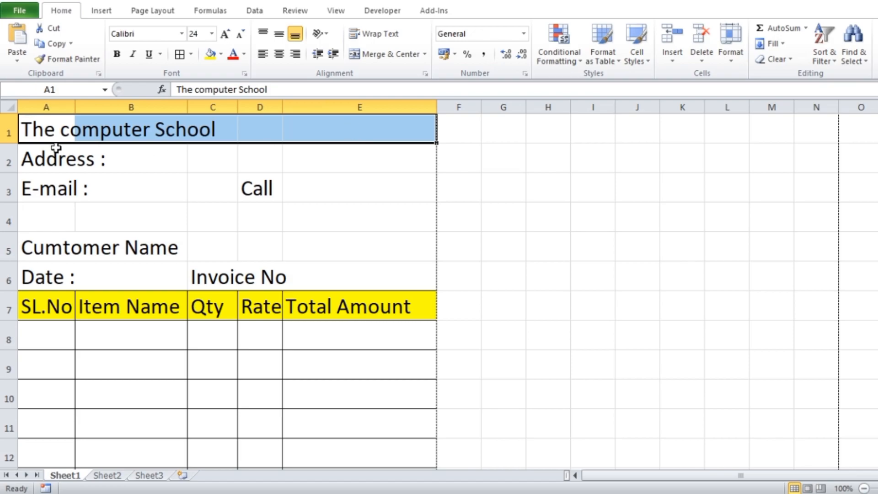
left_click(182, 34)
left_click(158, 130)
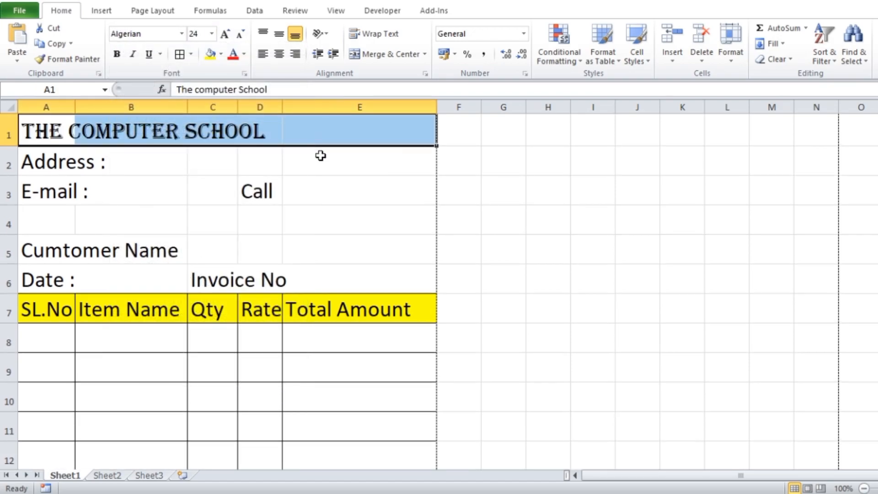
Step: Merge and center the title across A1:E1 and the address label across A2:E2
left_click(405, 54)
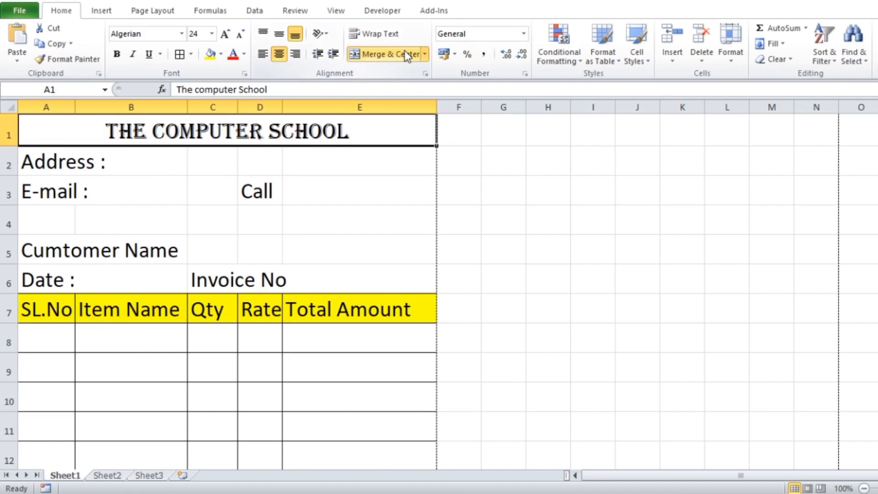
left_click_drag(53, 161, 315, 168)
left_click(389, 54)
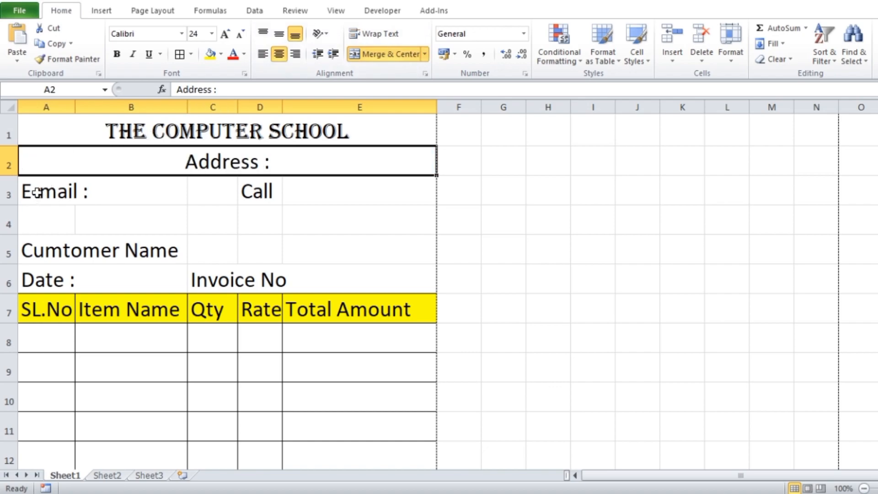
Step: Reduce the font size of the e-mail label in A3 to 18 so it fits its cell
left_click(35, 192)
left_click(144, 193)
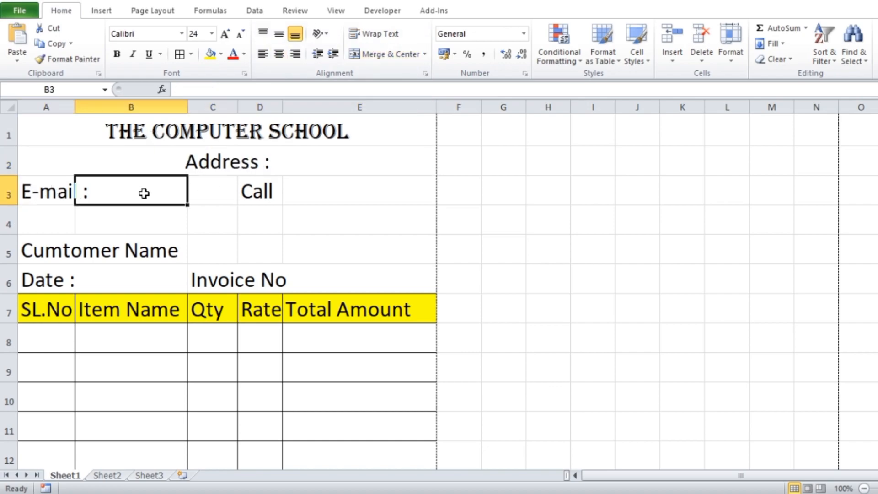
left_click(222, 195)
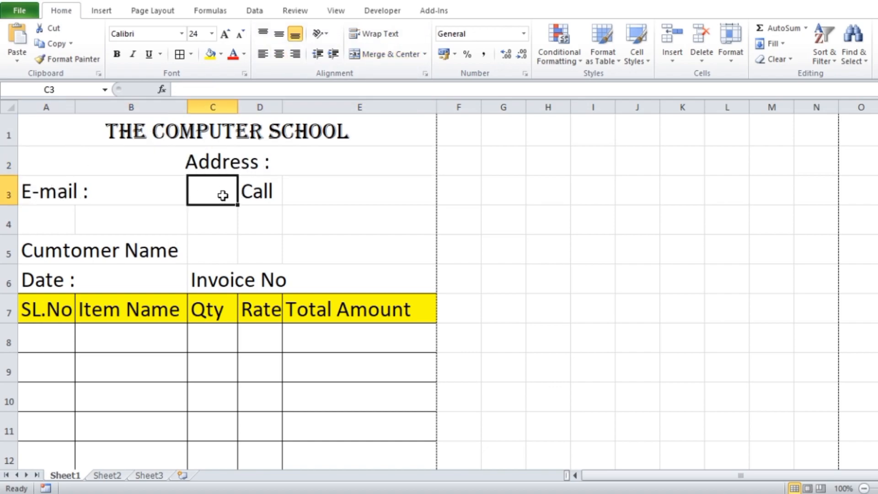
left_click(48, 195)
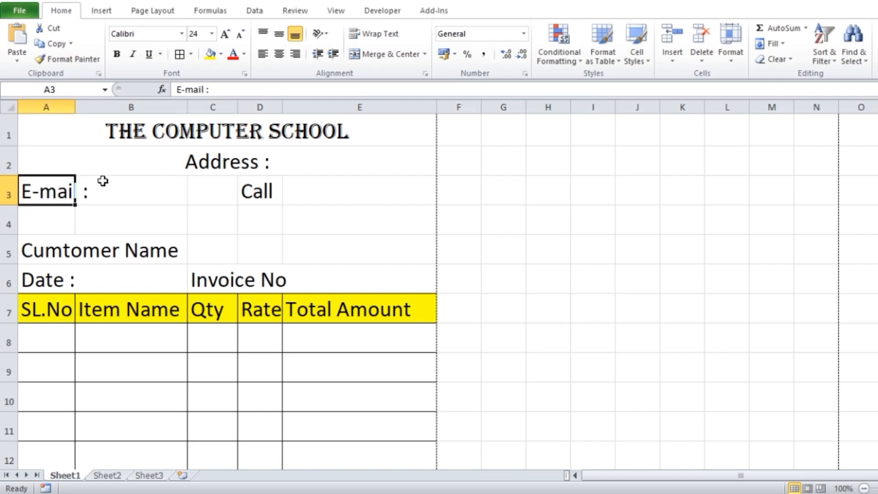
left_click(240, 35)
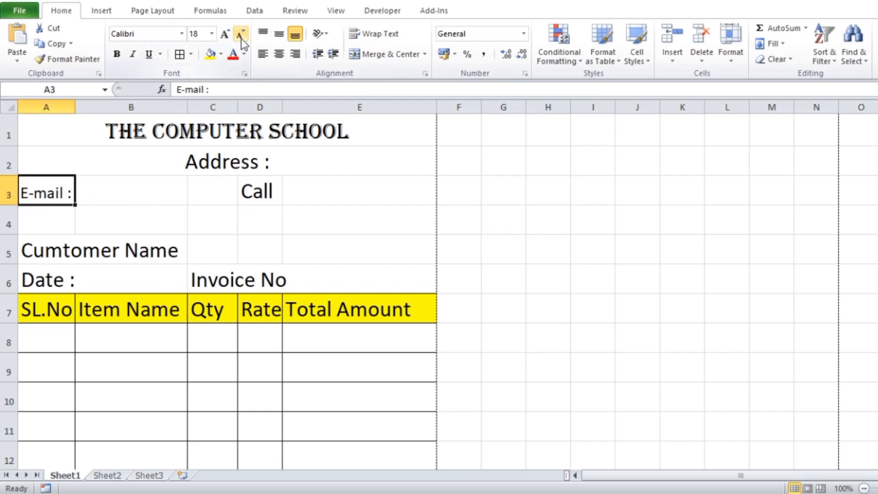
left_click(268, 190)
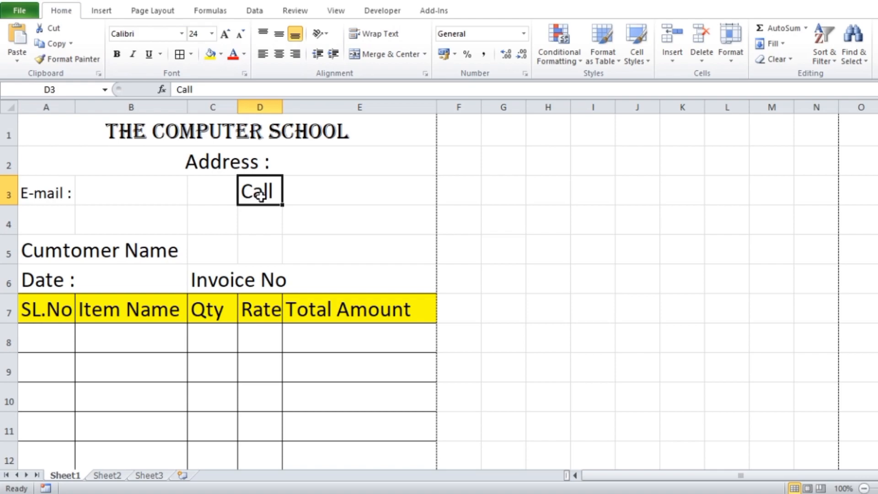
Step: Merge and center the customer name label across A5:B5 and the blank cells C5:E5 beside it
left_click(60, 218)
left_click(101, 247)
left_click_drag(34, 254, 124, 249)
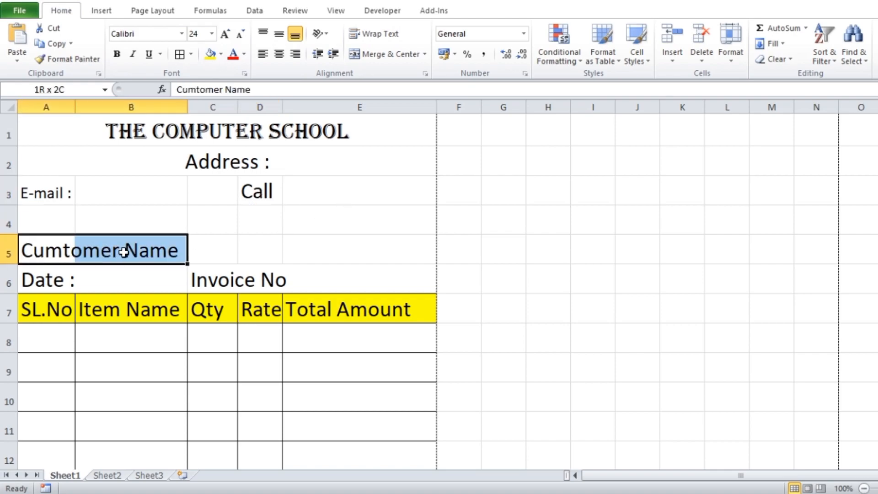
left_click(387, 56)
left_click_drag(225, 249, 348, 250)
left_click(390, 56)
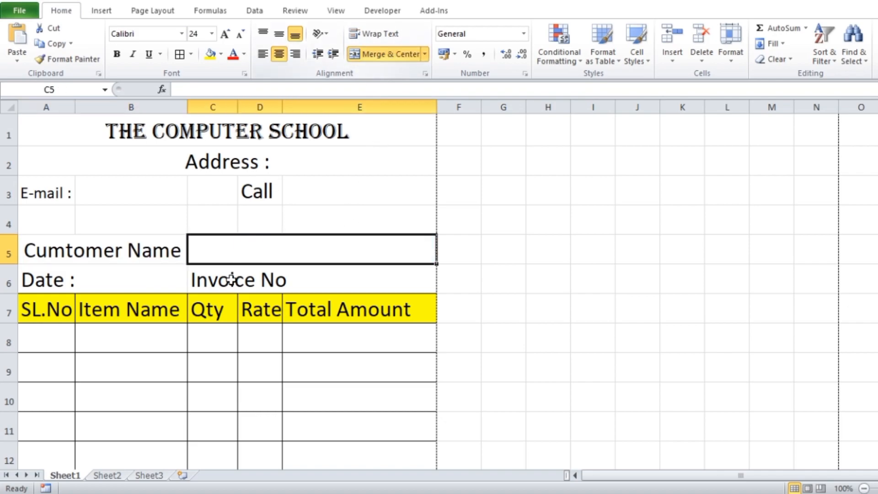
Step: Reduce the font size of the date and invoice number cells A6:D6 to match the e-mail label
scroll(151, 219, "down", 1)
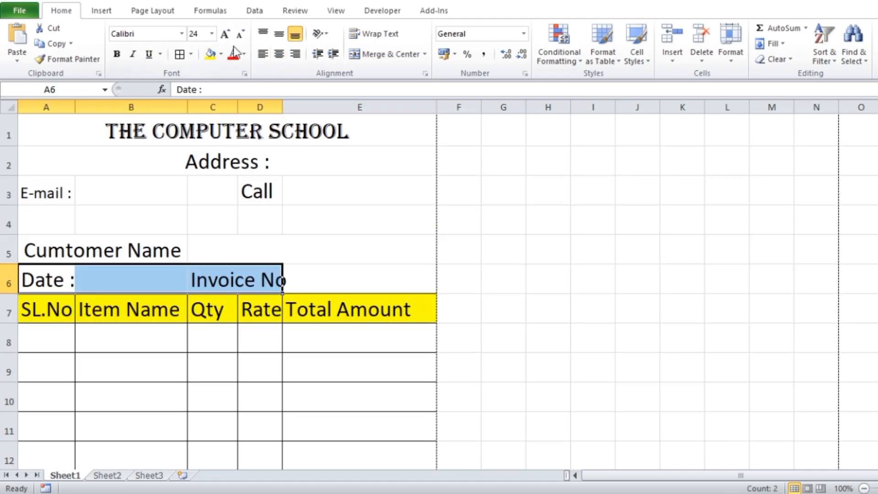
left_click(240, 36)
left_click(240, 36)
left_click(240, 36)
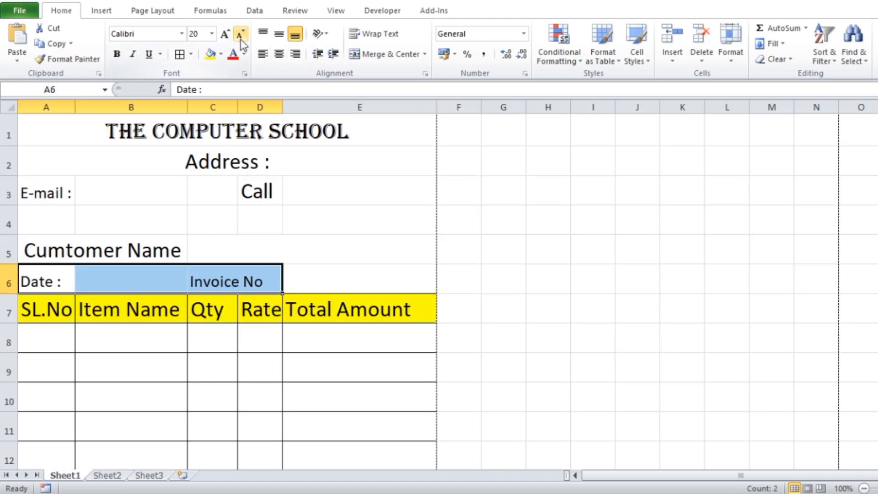
left_click(535, 364)
Step: Apply all borders to the customer details block A5:E6
left_click_drag(93, 260, 249, 277)
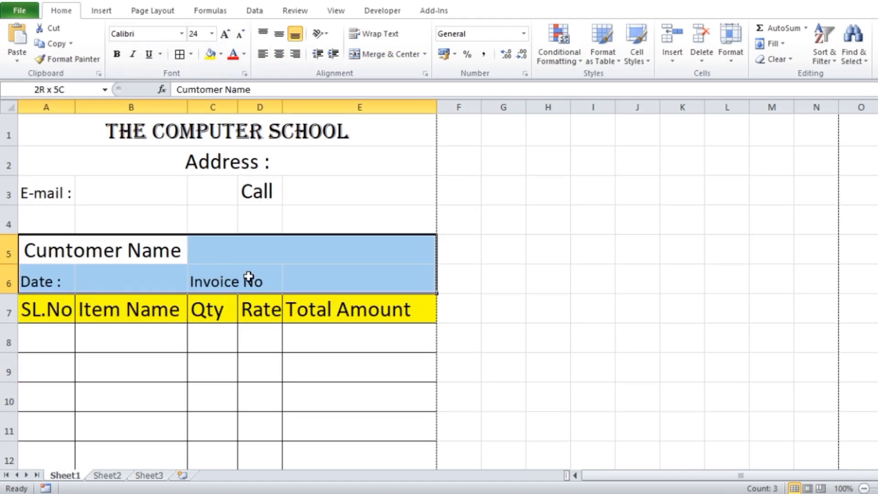
left_click(190, 54)
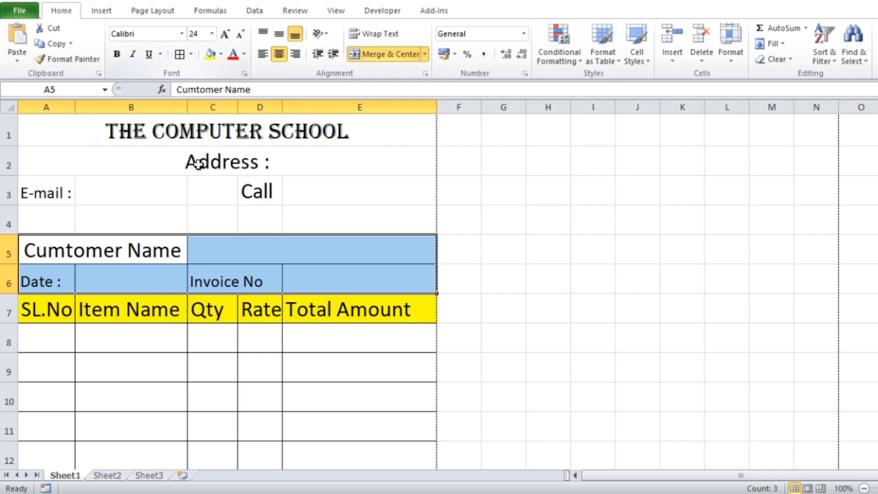
left_click(647, 308)
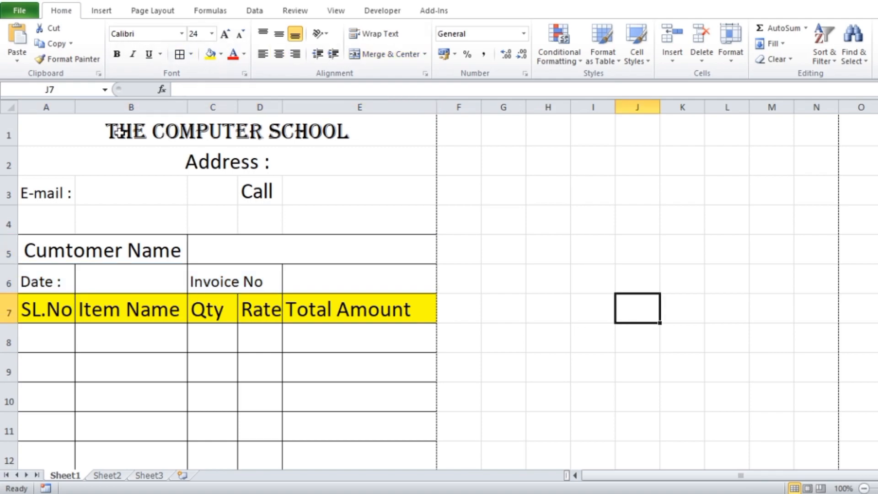
Step: Apply all borders to the e-mail and call row A3:E3
left_click(238, 164)
left_click_drag(50, 194, 309, 192)
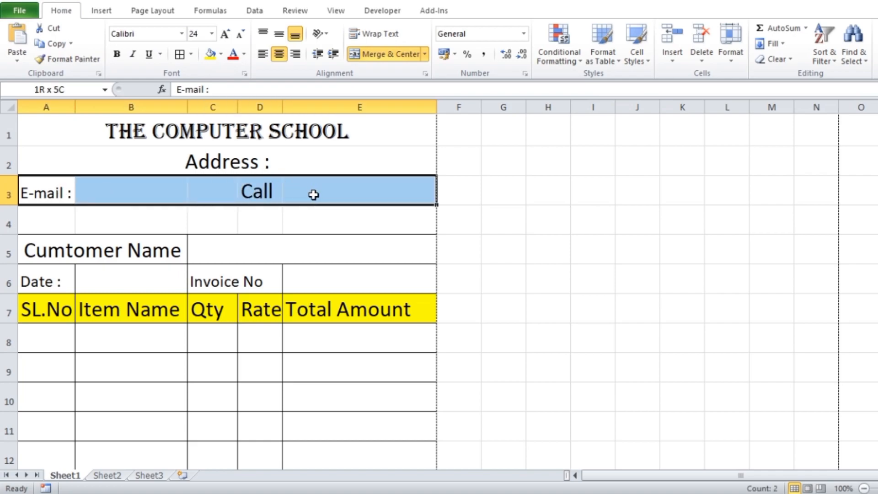
left_click(182, 56)
left_click(613, 272)
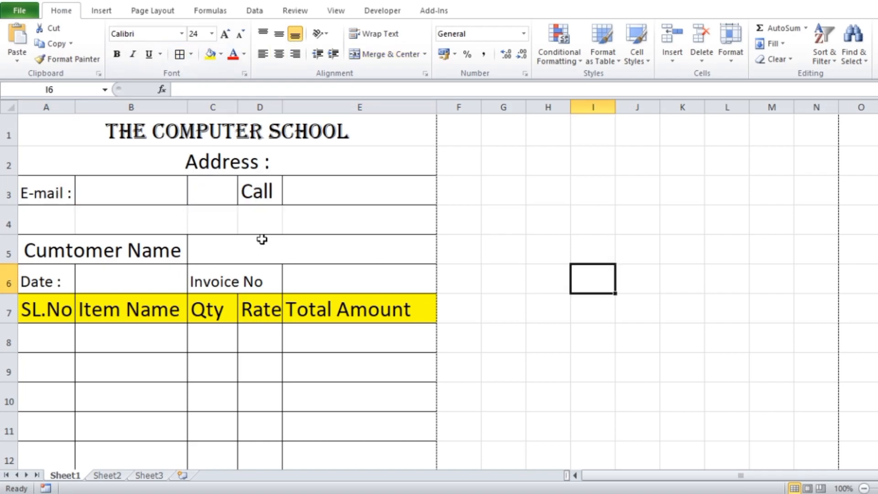
Step: Merge and center the blank cells B3:C3 beside the e-mail label
left_click_drag(151, 192, 192, 191)
left_click(408, 53)
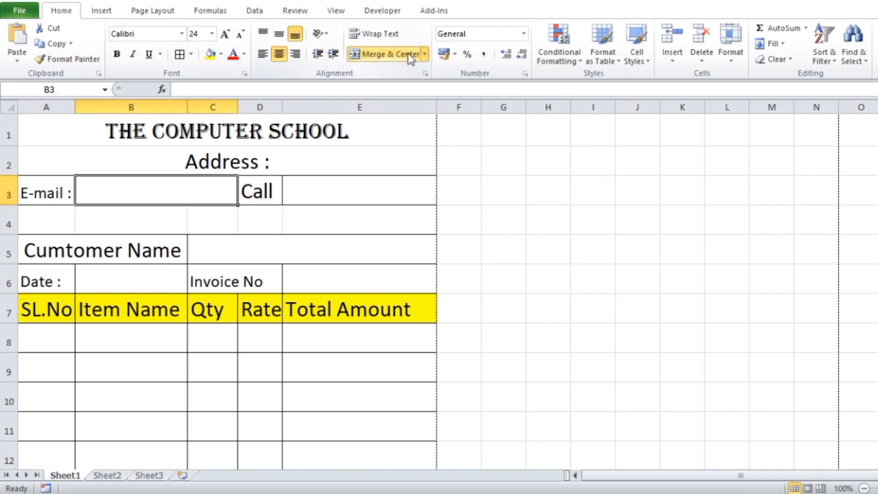
left_click(593, 278)
left_click(215, 160)
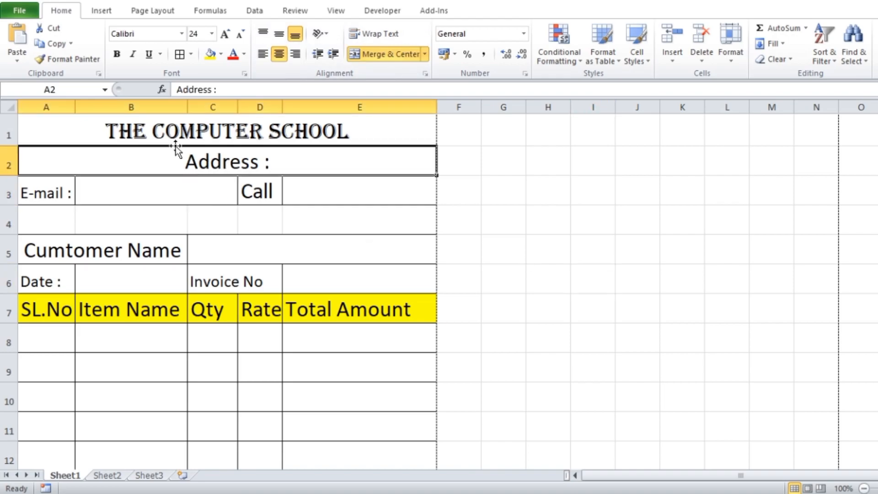
scroll(415, 276, "down", 2)
scroll(370, 274, "up", 2)
Step: Draw an oval across the middle of row 4 and give it a shaded purple shape style
left_click(216, 223)
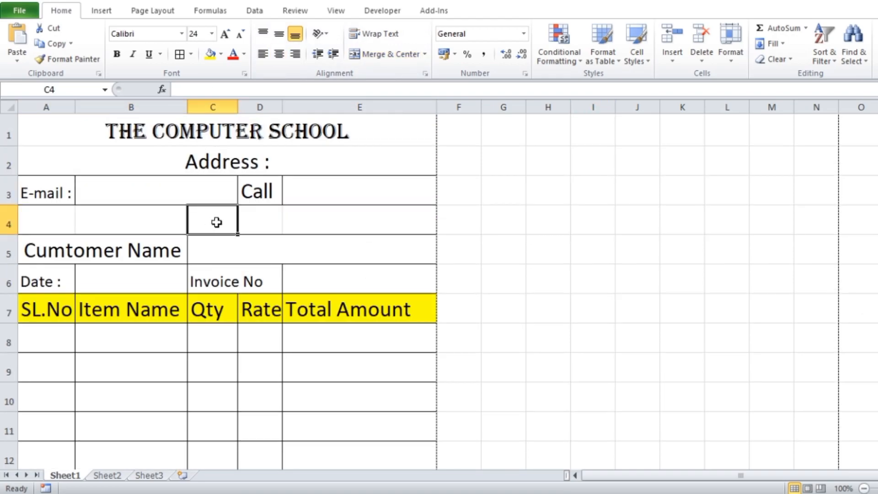
left_click(97, 11)
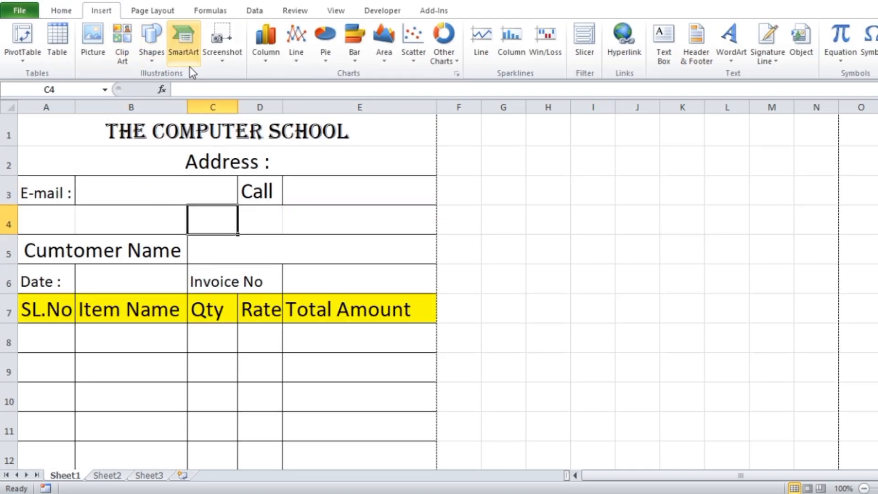
left_click(149, 57)
left_click(201, 88)
left_click_drag(166, 204, 296, 239)
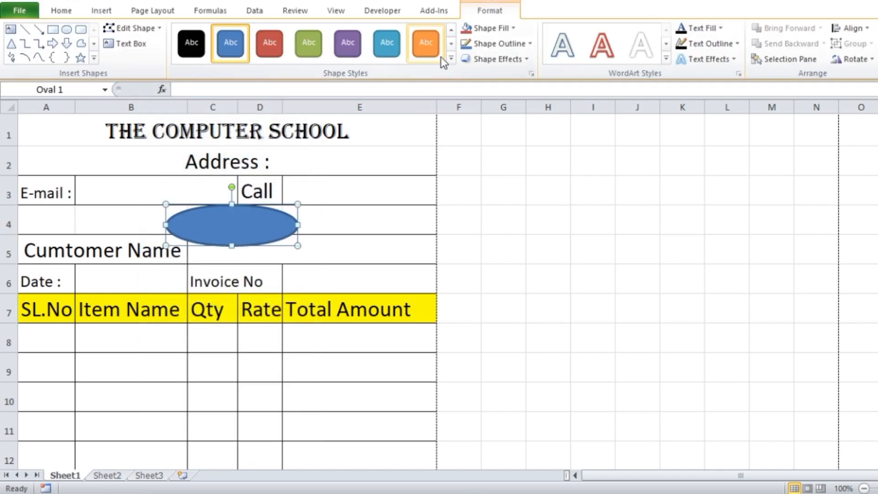
left_click(454, 57)
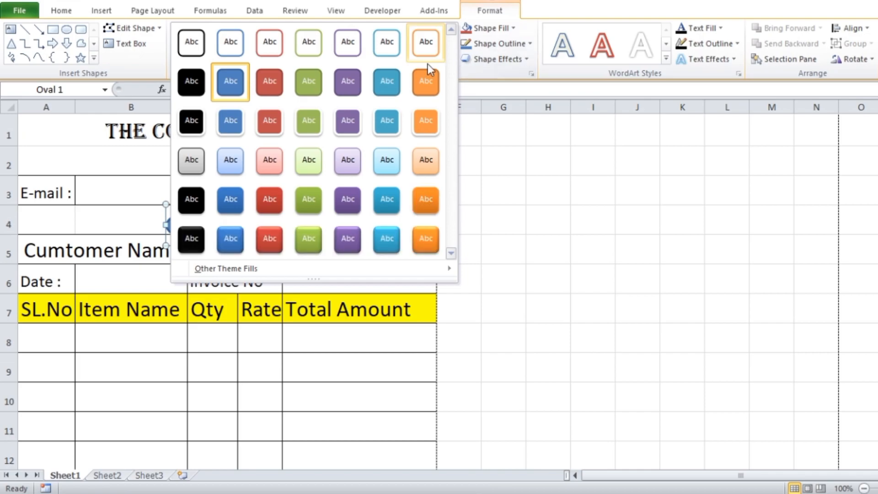
left_click(346, 201)
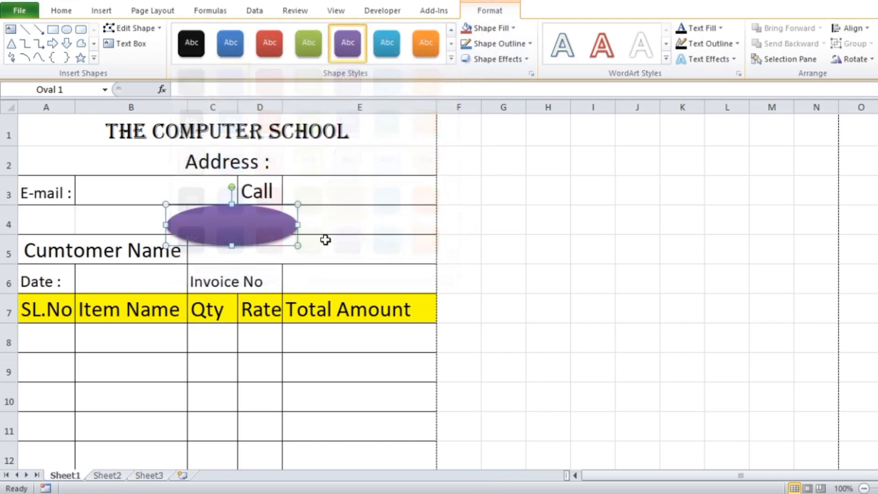
Step: Add the text "Invoice" inside the purple oval
right_click(247, 229)
left_click(219, 224)
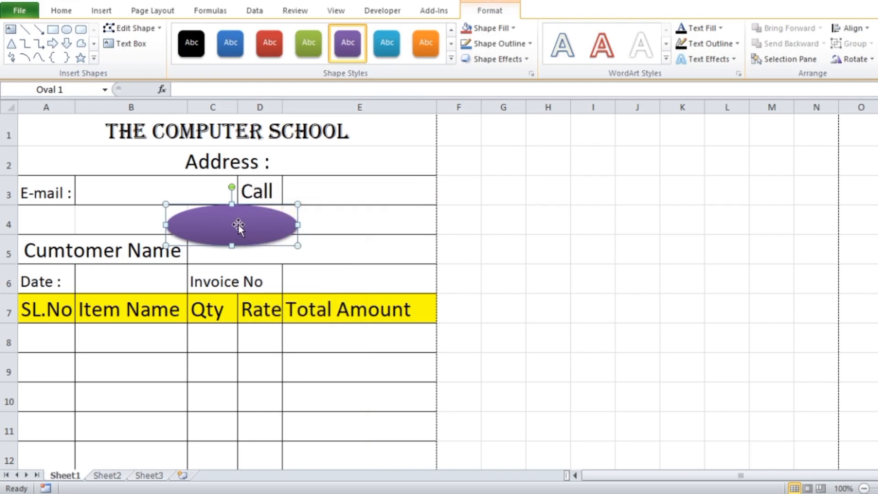
right_click(237, 225)
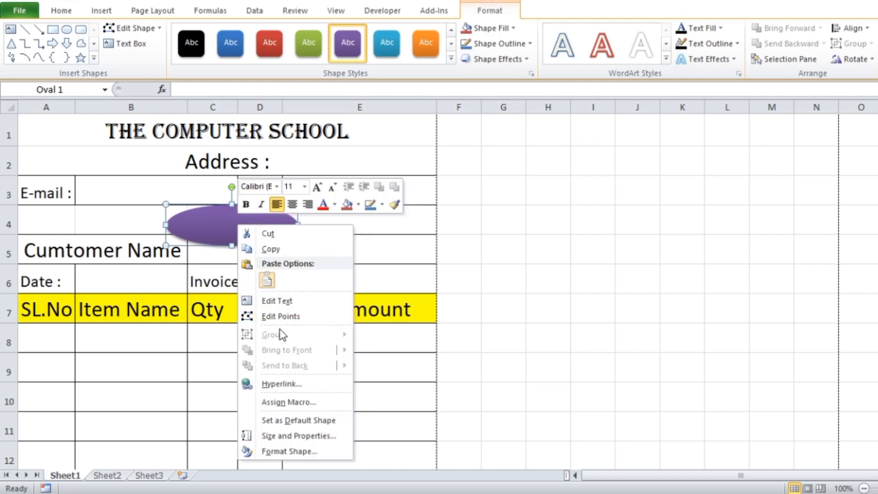
left_click(278, 300)
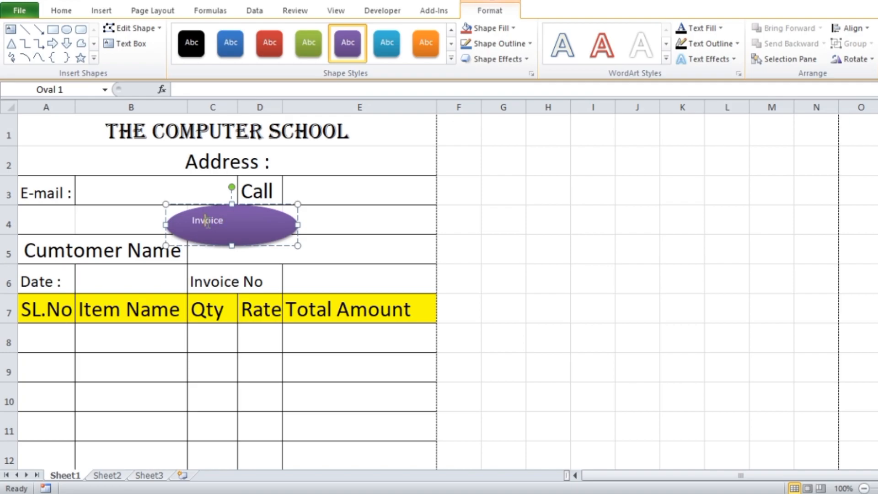
Step: Make the oval's "Invoice" text bold and enlarge it to font size 24
double_click(206, 220)
left_click(62, 10)
left_click(224, 36)
left_click(224, 35)
left_click(225, 36)
left_click(224, 36)
left_click(225, 35)
left_click(120, 56)
left_click(223, 36)
left_click(223, 35)
left_click(273, 236)
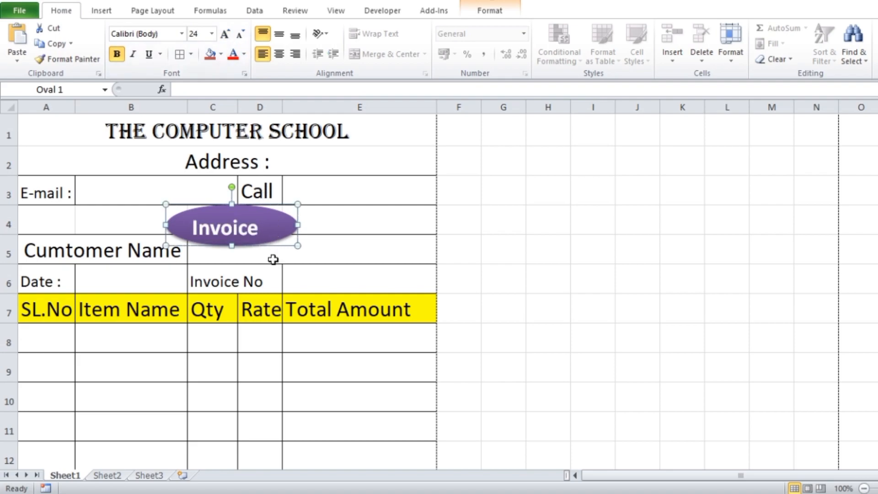
Step: Shrink the oval's height to fit row 4 and center its text horizontally and vertically
left_click_drag(232, 246, 232, 236)
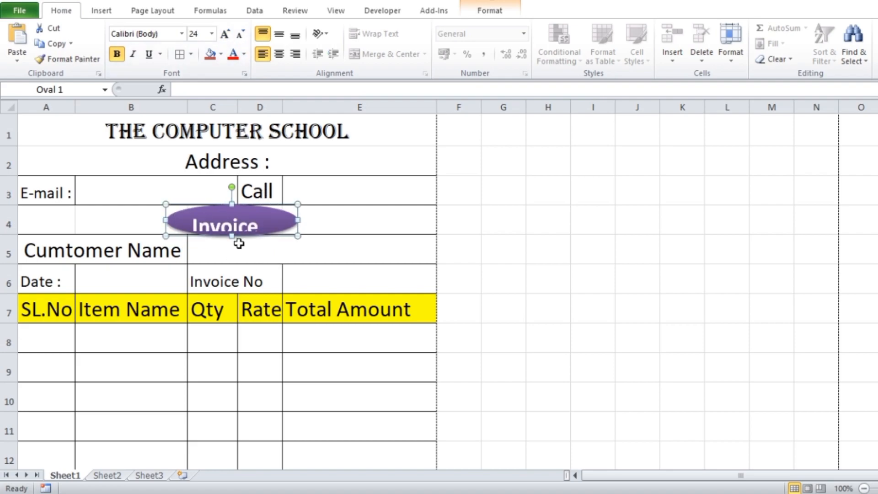
left_click(278, 55)
left_click(282, 32)
key("Escape")
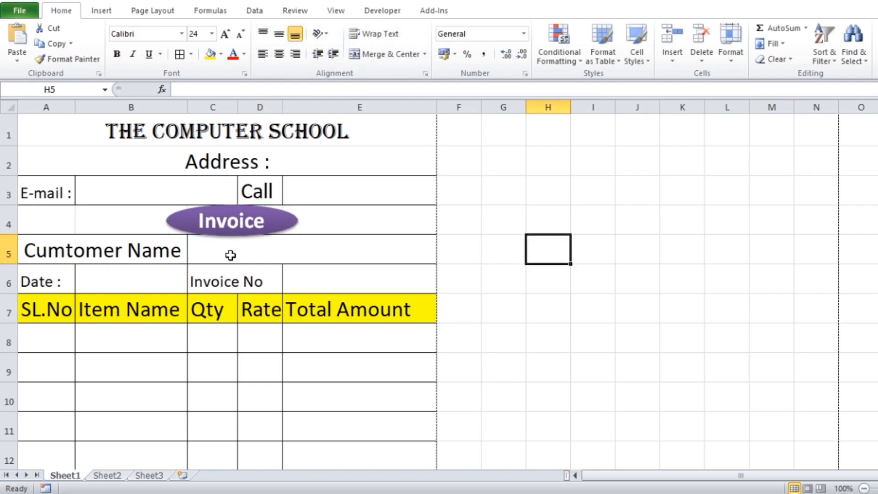
Step: Nudge the Invoice oval slightly to the left so it sits centered under the address heading
left_click(265, 228)
key("Left")
key("Left")
key("Left")
key("Left")
key("Left")
key("Left")
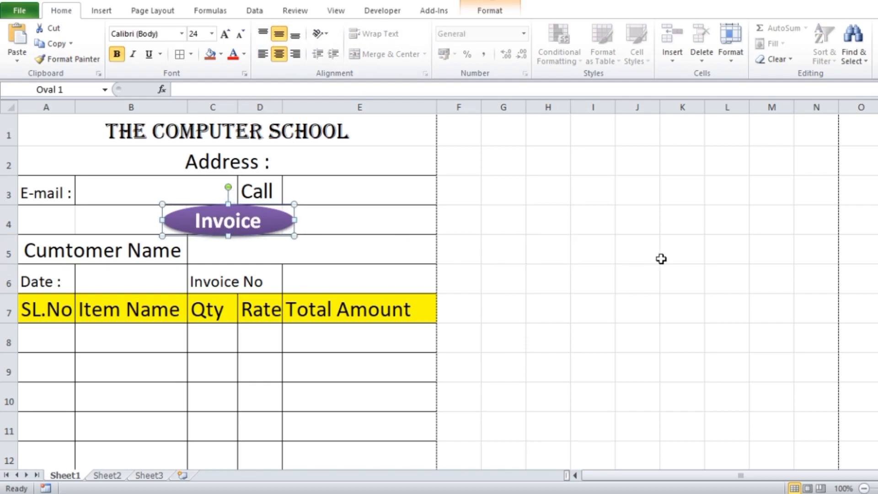
left_click(611, 256)
Step: Merge and center C17:D17 below the item table and enter "Total Amount" in it
scroll(402, 263, "down", 4)
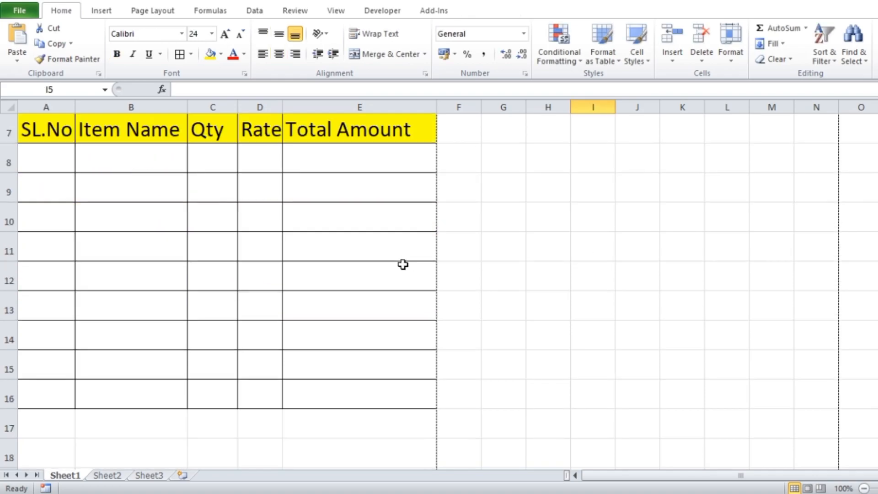
left_click(252, 250)
left_click_drag(216, 247, 255, 247)
left_click(366, 54)
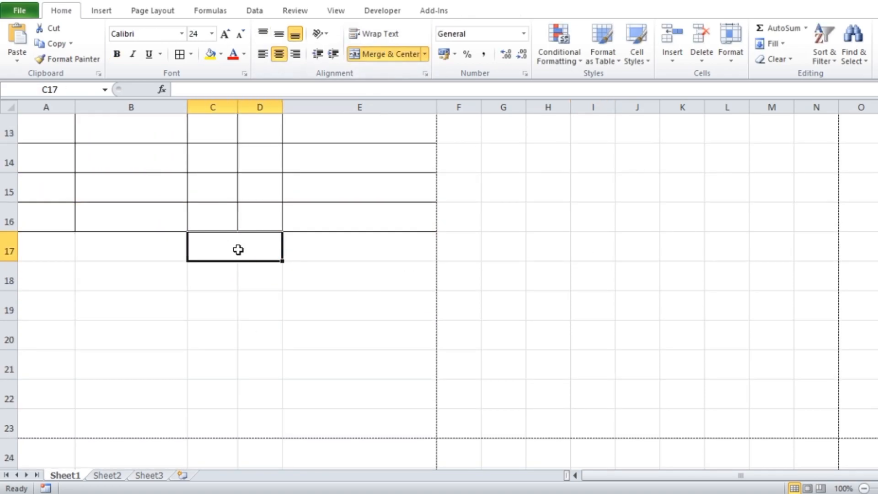
type("T")
key("BackSpace")
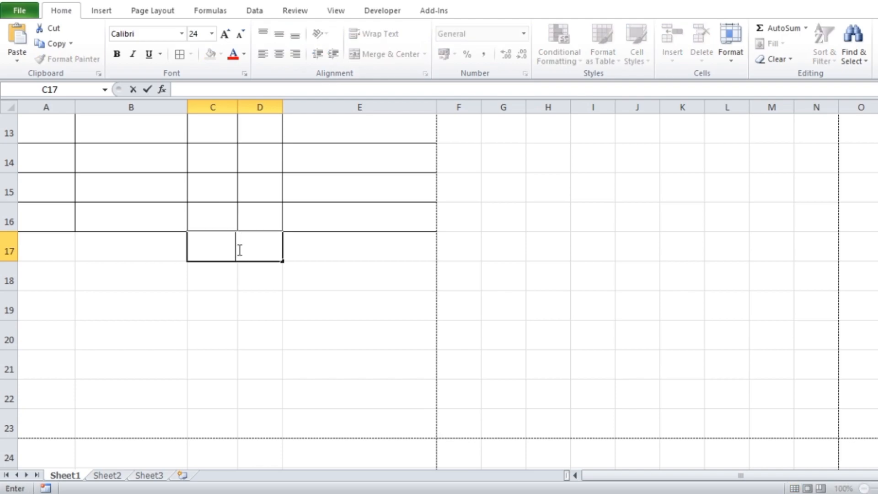
type("Total Amount")
left_click(272, 310)
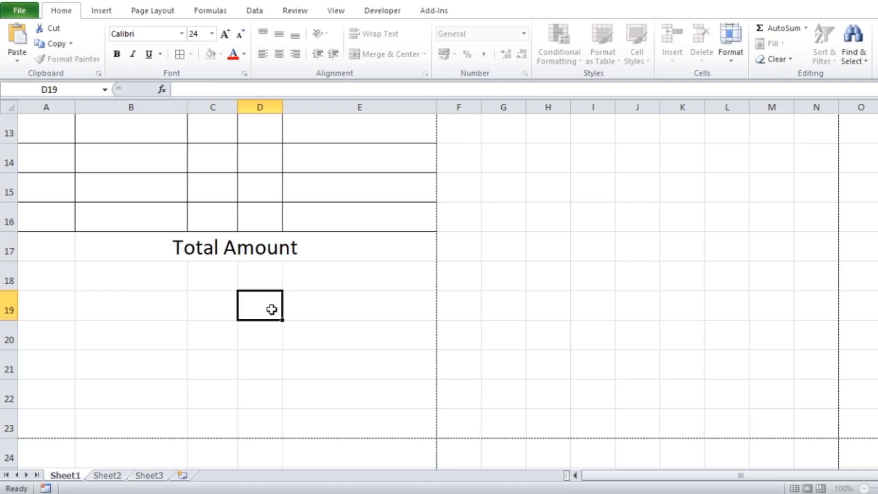
Step: Enter "GST 15%" in C18 and "Grant Total" in C19
left_click(211, 274)
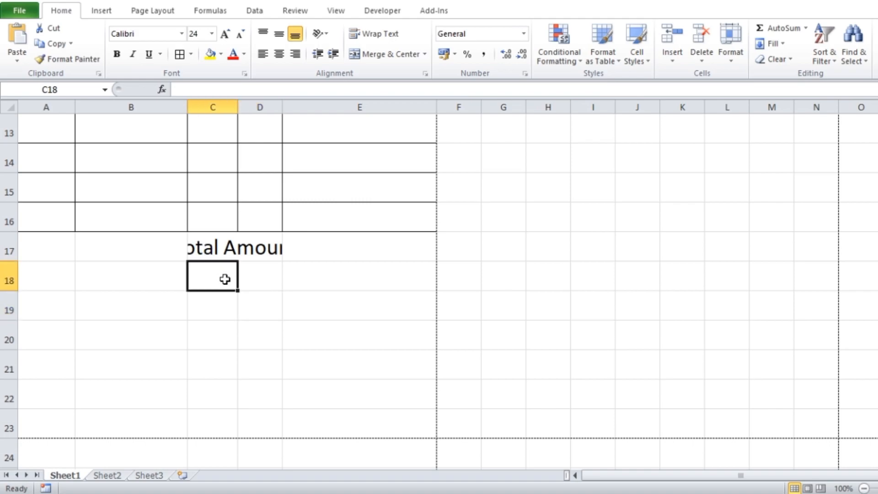
type("GST")
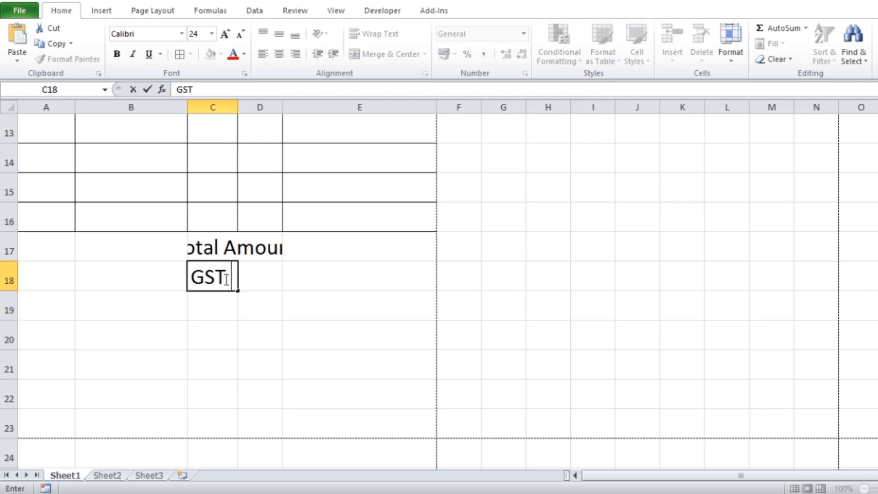
type(" 15%")
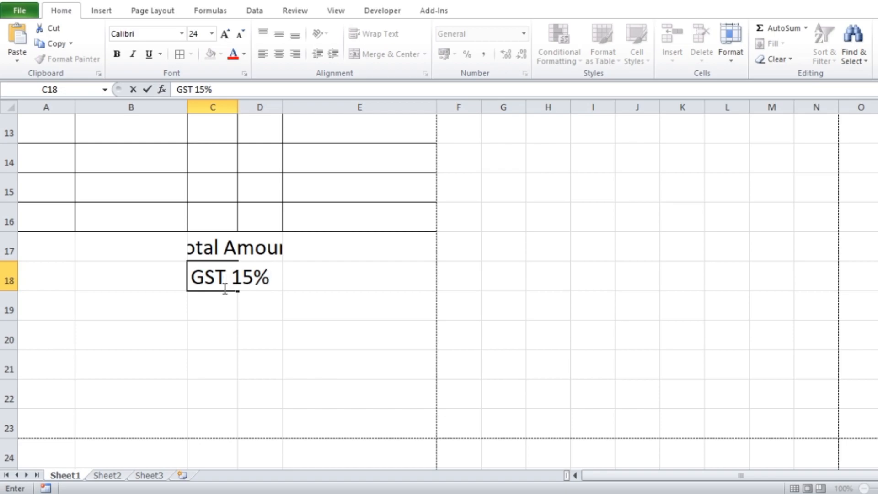
left_click(218, 312)
type("G")
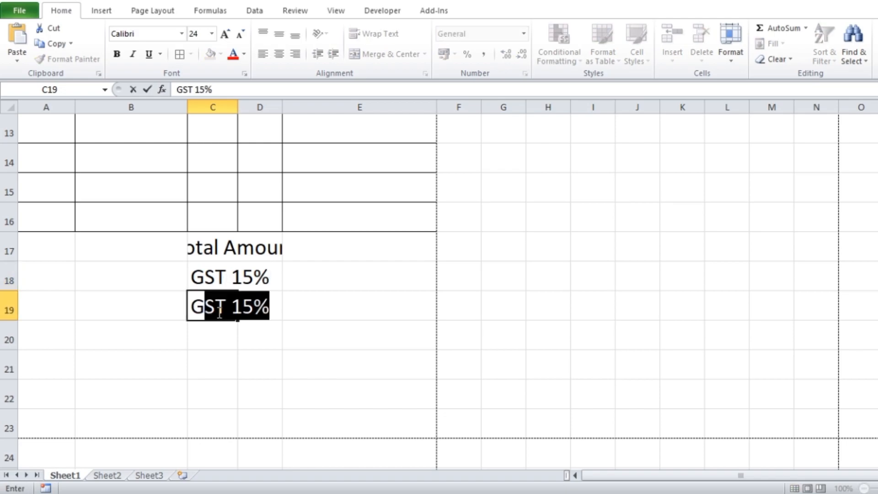
type("ran")
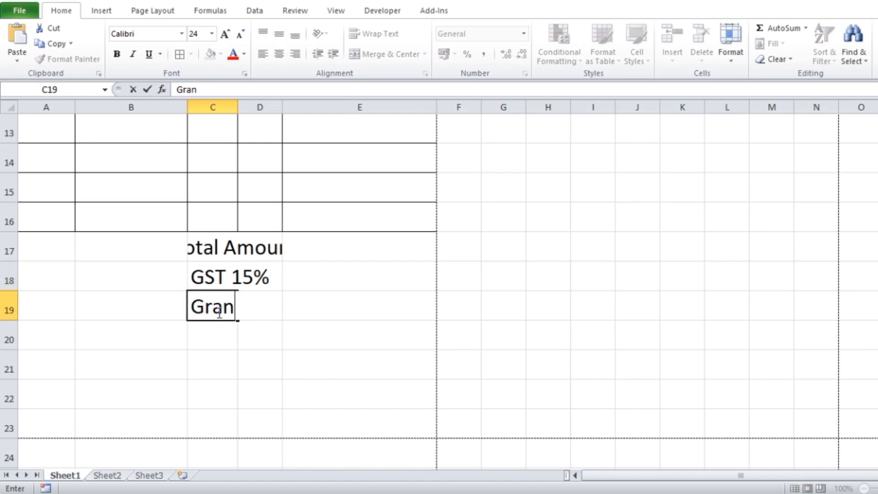
type("t Total")
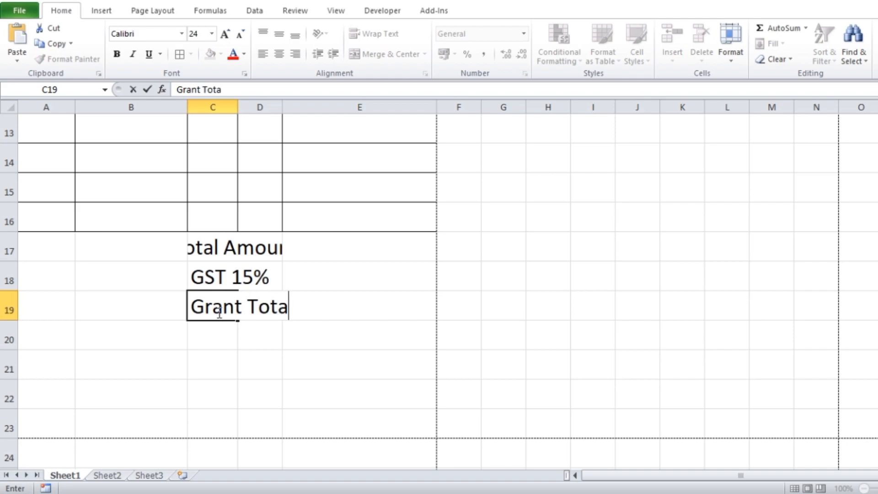
left_click(403, 337)
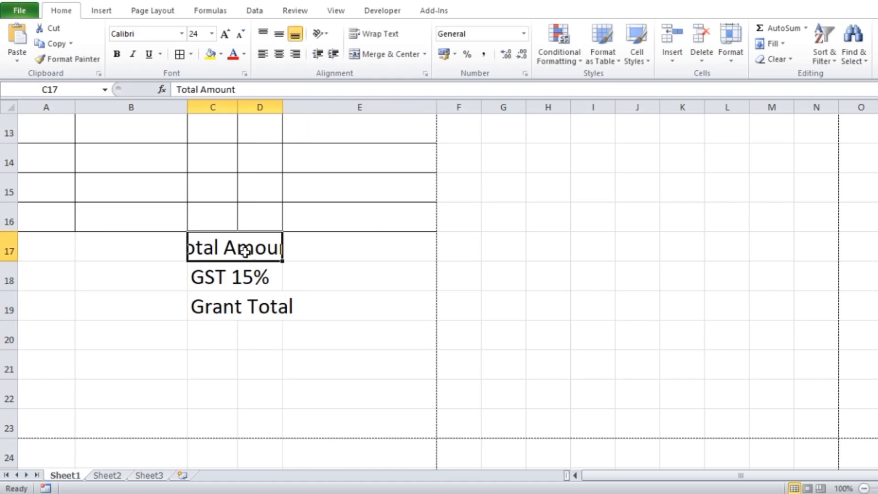
Step: Merge and center the GST label across C18:D18 and the Grant Total label across C19:D19
left_click_drag(249, 241, 245, 304)
left_click_drag(202, 270, 262, 276)
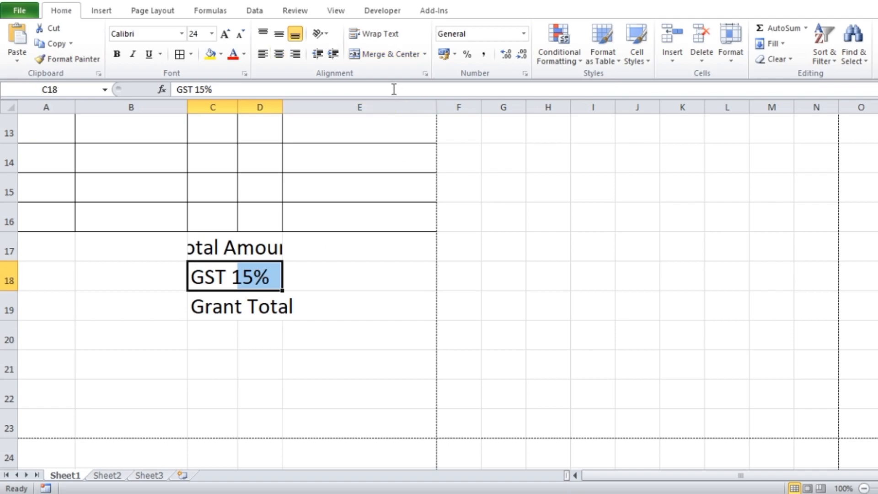
left_click(387, 55)
left_click_drag(216, 311, 256, 307)
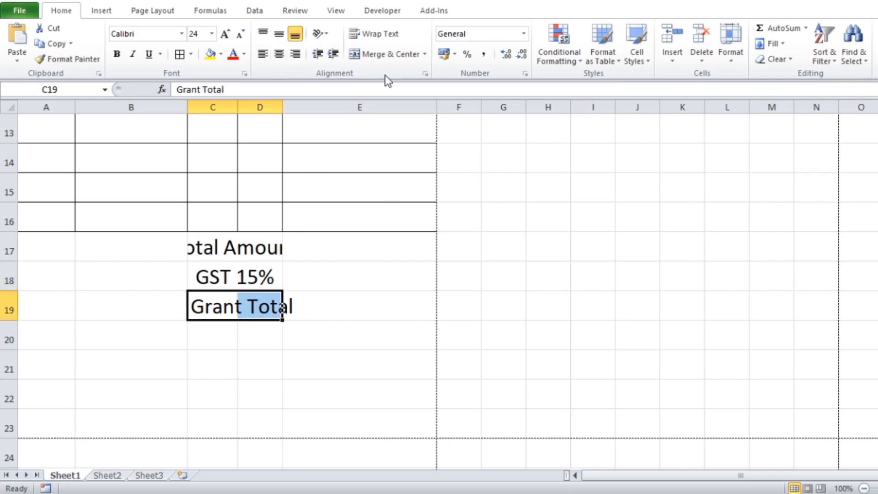
left_click(386, 54)
Step: Set the three total labels in C17:D19 to Cambria and reduce their font size to 14
left_click(240, 247)
left_click_drag(239, 247, 239, 297)
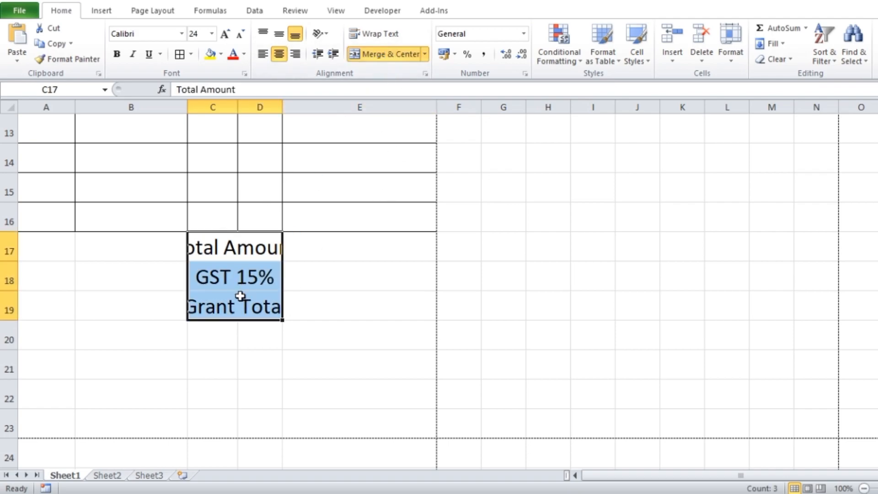
left_click(182, 33)
left_click(130, 65)
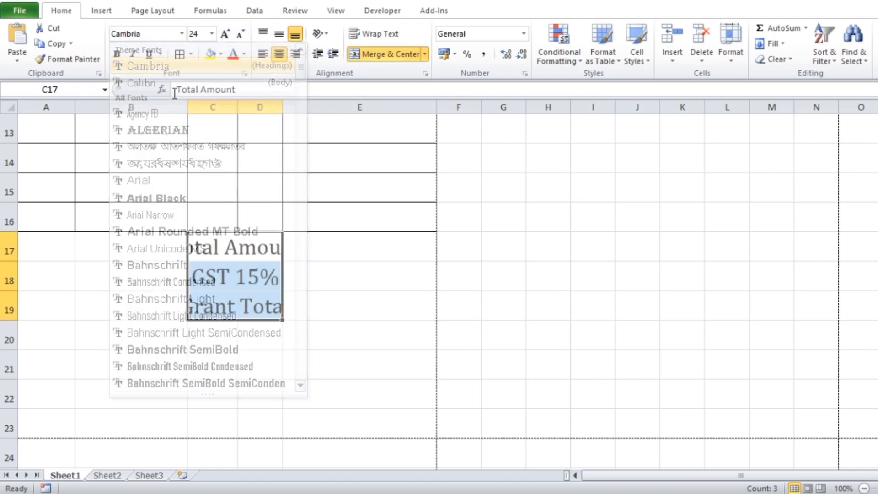
left_click(241, 34)
left_click(241, 34)
left_click(241, 34)
left_click(241, 34)
left_click(241, 34)
left_click(302, 233)
Step: Apply all borders to the totals block C17:E19
left_click_drag(221, 247, 320, 307)
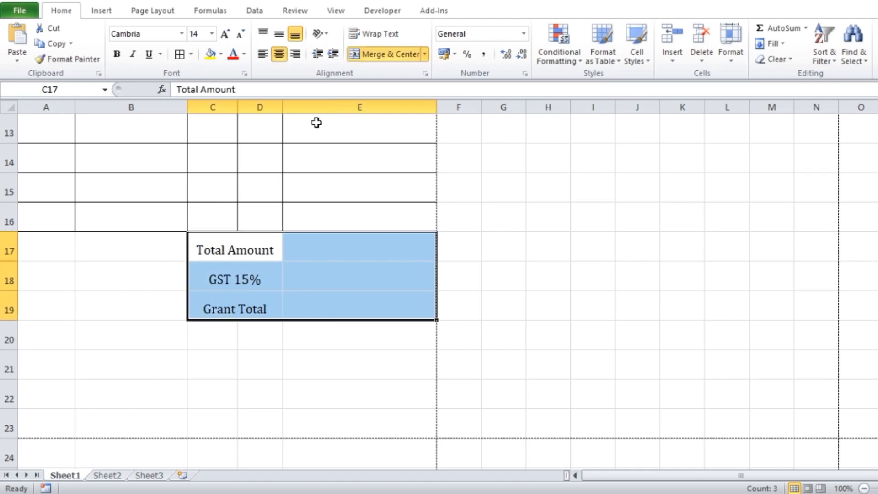
left_click(180, 54)
left_click(592, 276)
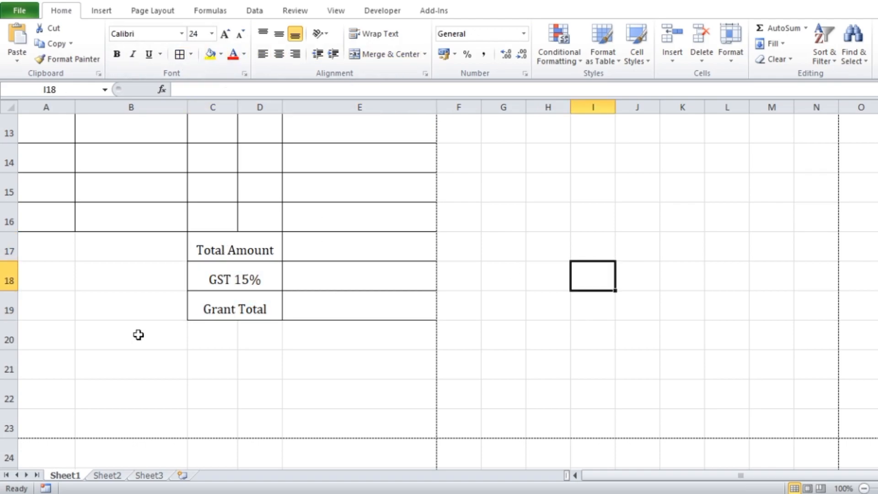
Step: Enter the label "In Word :" in A20 below the totals block
left_click(52, 345)
type("In Word :")
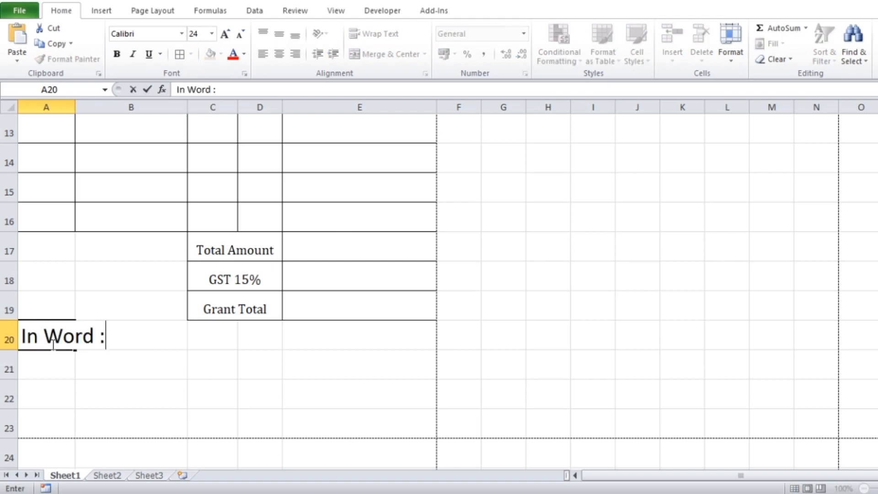
left_click(100, 359)
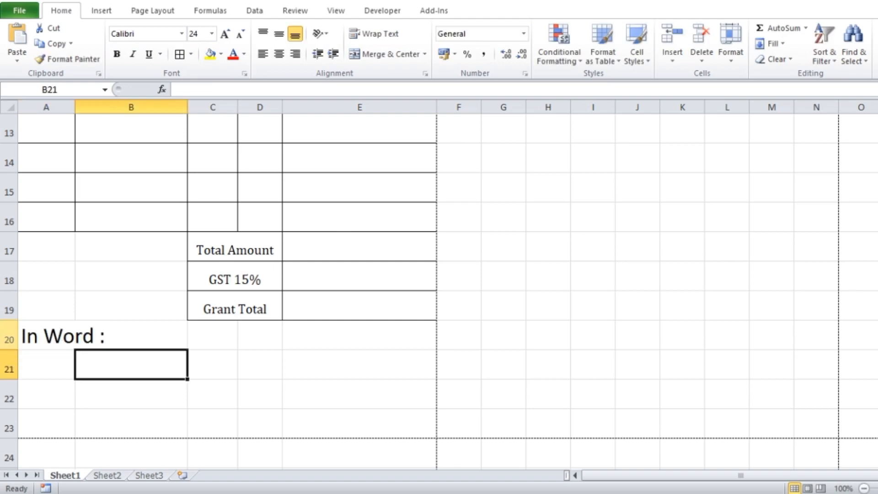
Step: Reduce the font size of the "In Word :" label in A20 until it fits its column
left_click(46, 335)
left_click(241, 35)
left_click(241, 34)
left_click(241, 34)
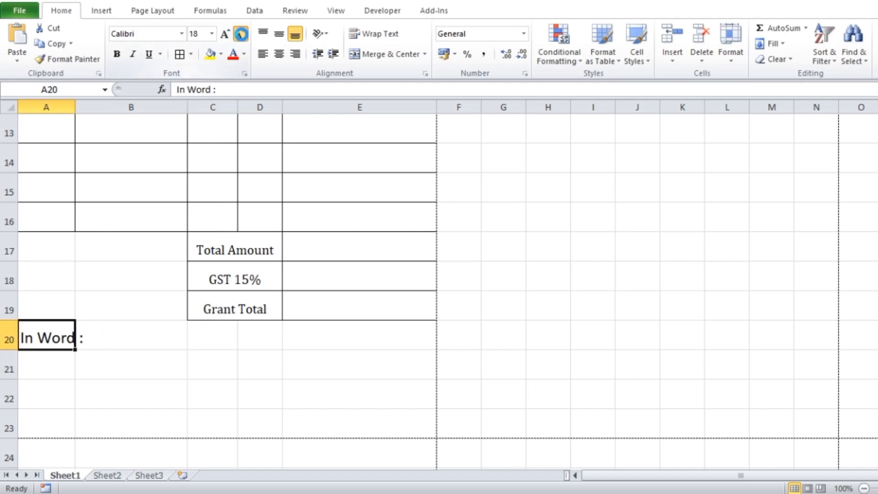
Step: Enter the label "Signature" in E23 below the totals block
left_click(313, 399)
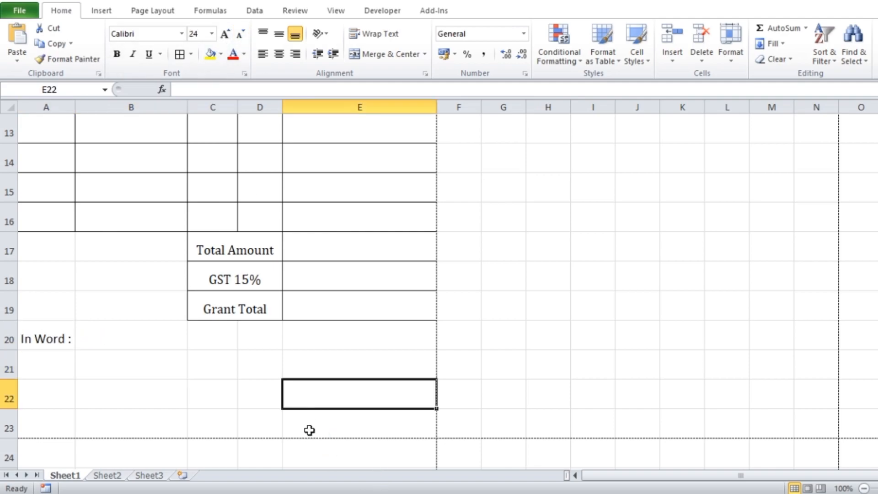
left_click(309, 423)
type("Si")
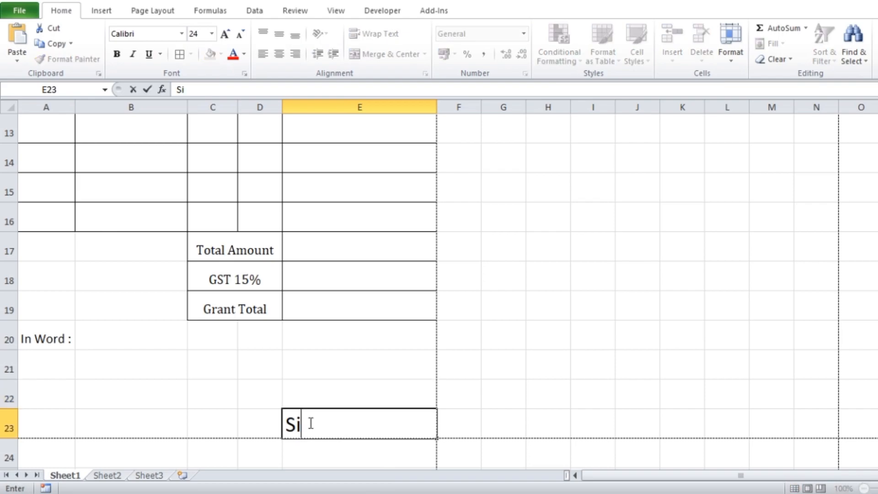
type("gnature")
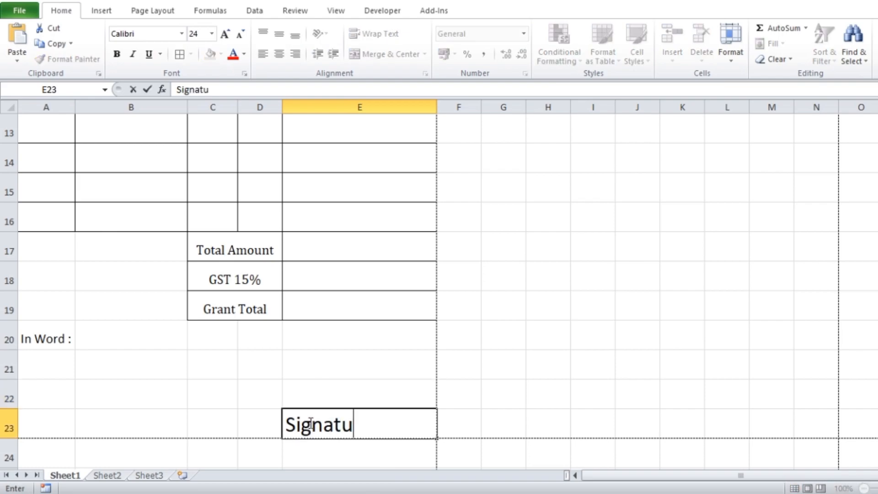
left_click(528, 420)
left_click(363, 419)
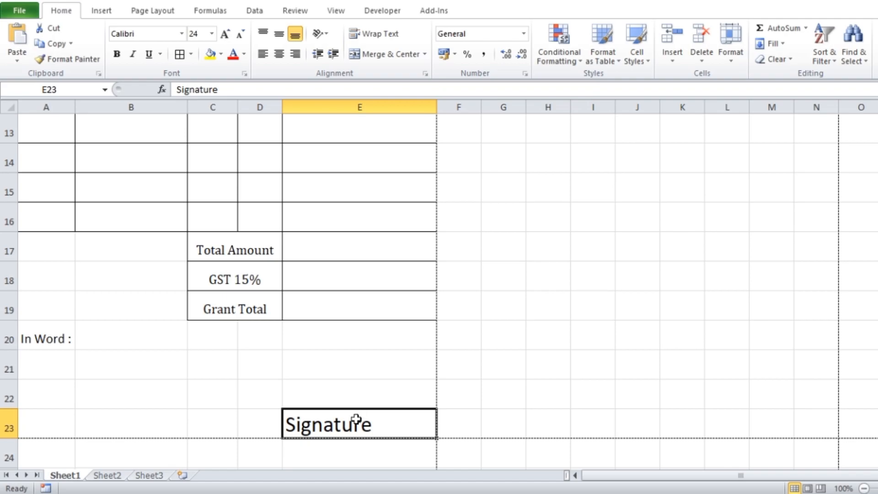
Step: Draw a straight line along the upper edge of the Signature cell E23 and apply a thick blue shape style
left_click(107, 11)
left_click(154, 54)
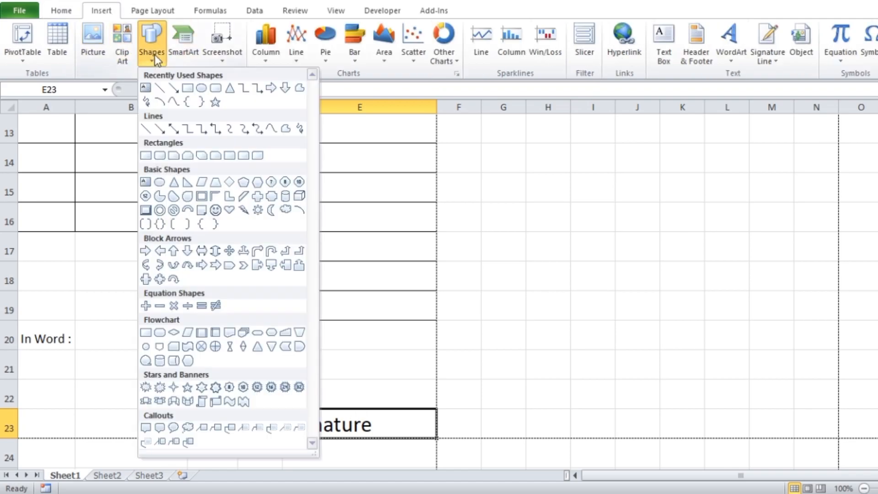
left_click(160, 88)
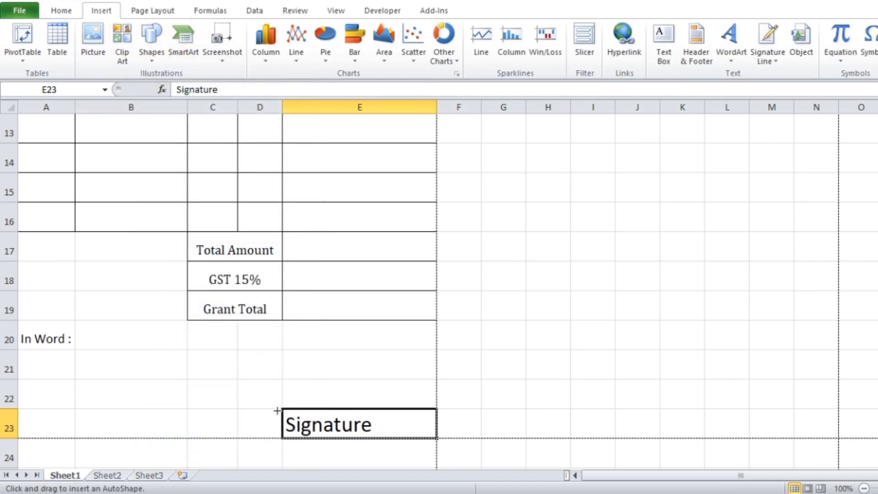
left_click_drag(279, 410, 402, 408)
left_click(438, 58)
left_click(450, 58)
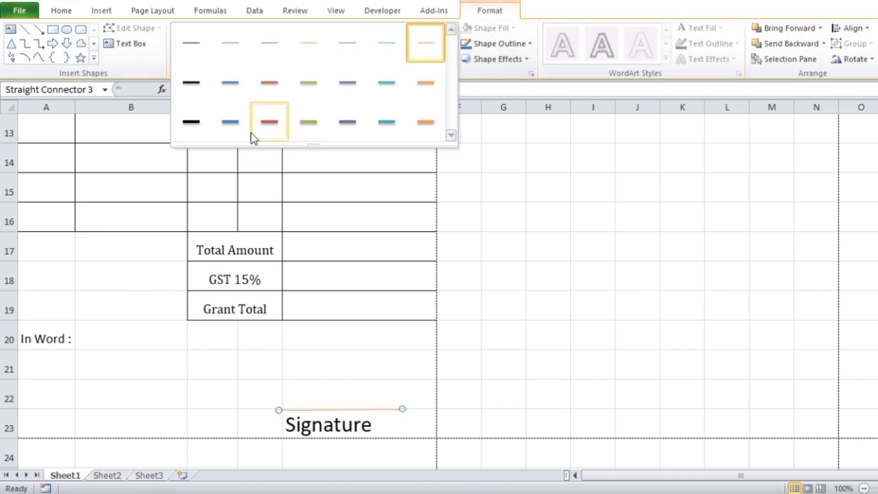
left_click(235, 122)
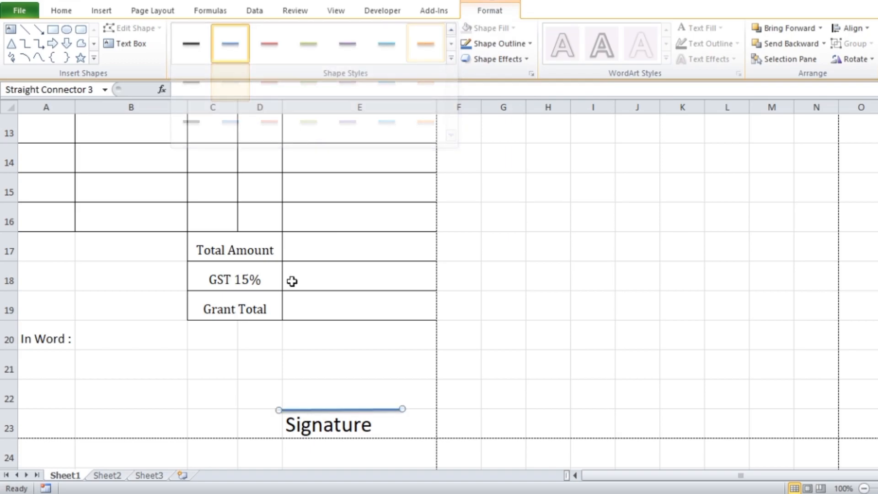
left_click(304, 432)
double_click(290, 425)
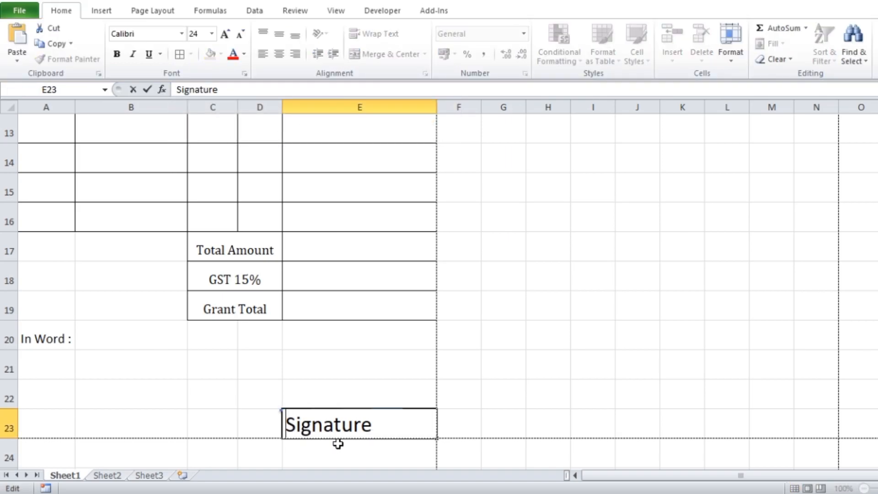
Step: Review the invoice layout from the header down to the totals block
left_click(562, 397)
left_click(512, 277)
scroll(293, 274, "up", 4)
scroll(292, 275, "down", 1)
scroll(414, 247, "up", 1)
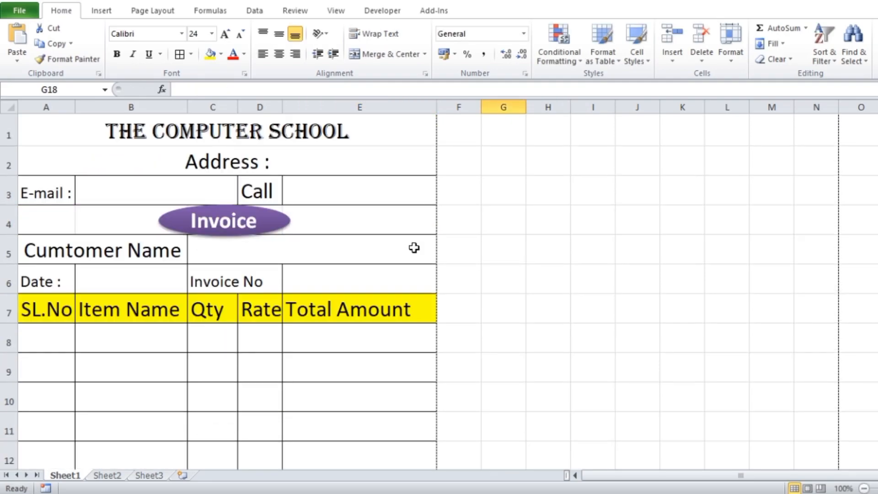
scroll(405, 271, "down", 8)
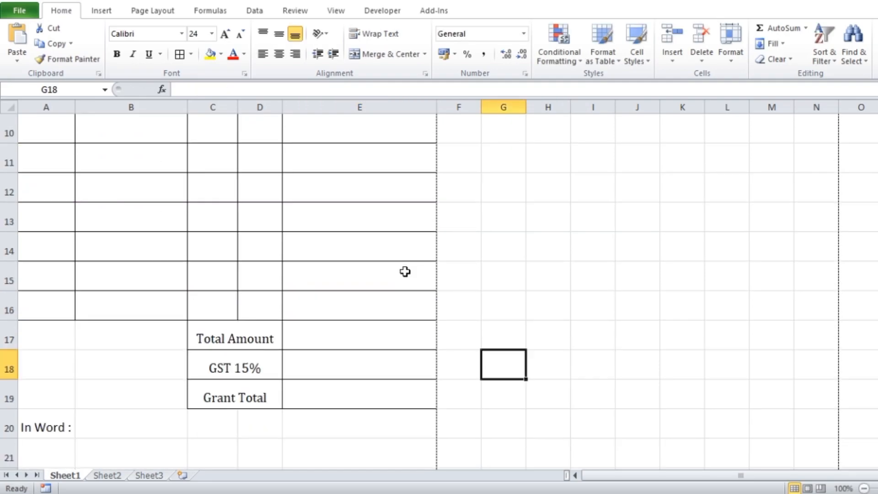
scroll(406, 272, "up", 3)
scroll(329, 293, "up", 5)
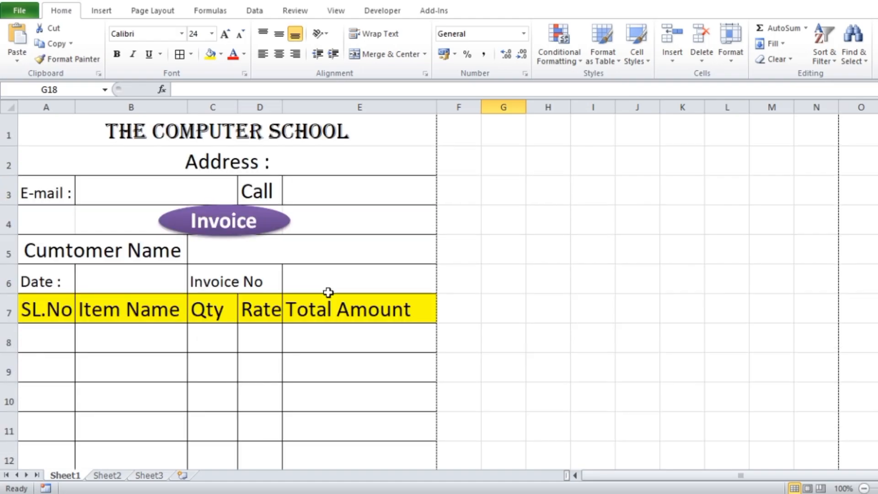
Step: Enter serial number 1 in A8 and the item name "Monitor" in B8
scroll(329, 293, "down", 1)
left_click(48, 244)
type("1")
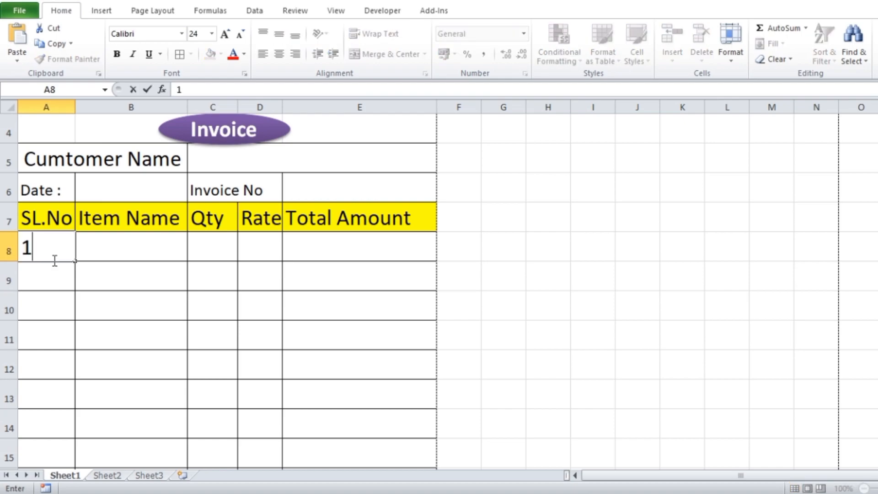
left_click(119, 248)
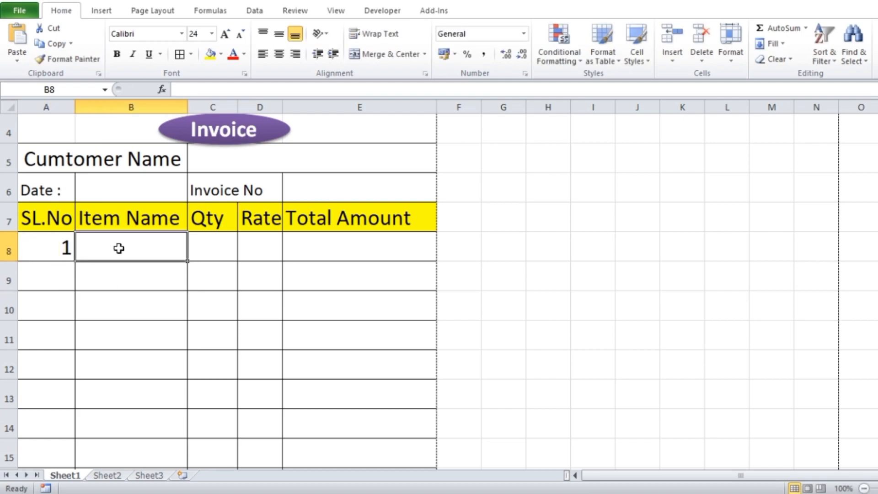
type("monitor")
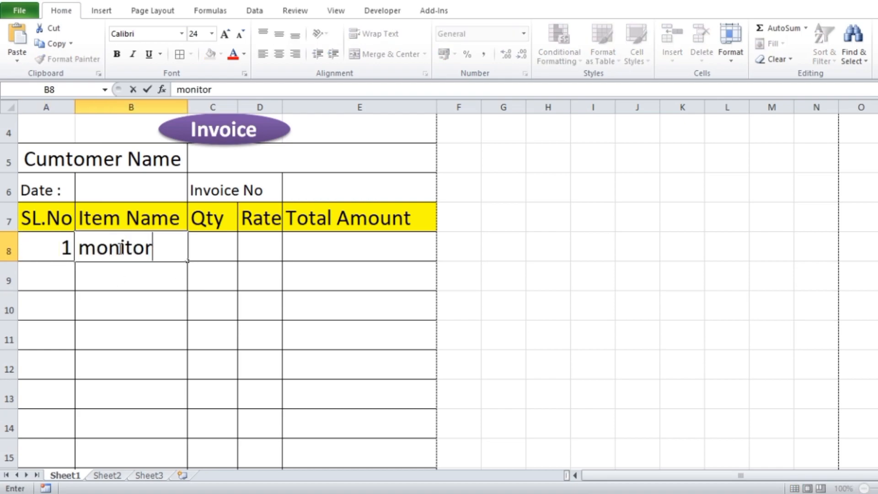
left_click(98, 249)
key("BackSpace")
type("M")
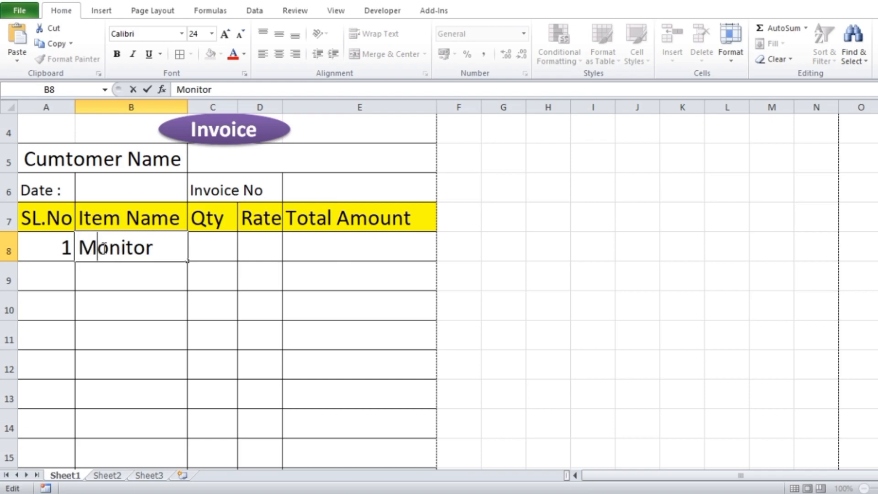
Step: Enter quantity 1 in C8 and rate 5500 in D8 for the Monitor row
left_click(206, 248)
type("1")
key("Tab")
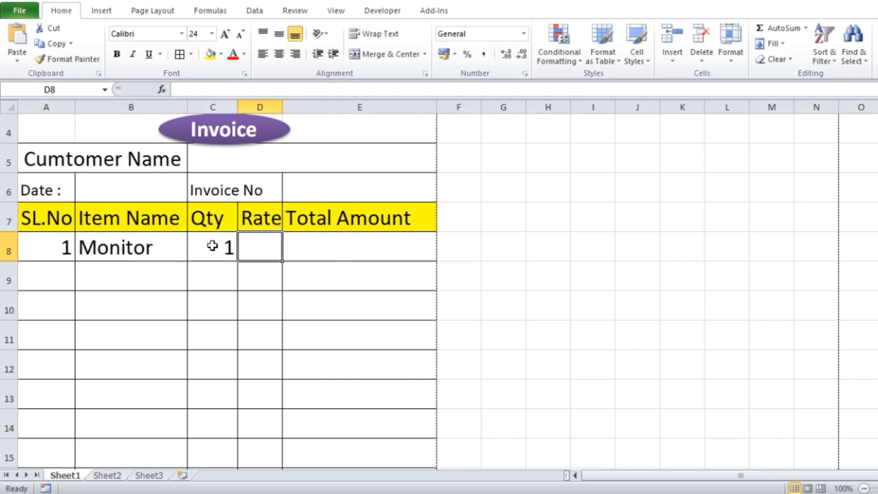
type("5500")
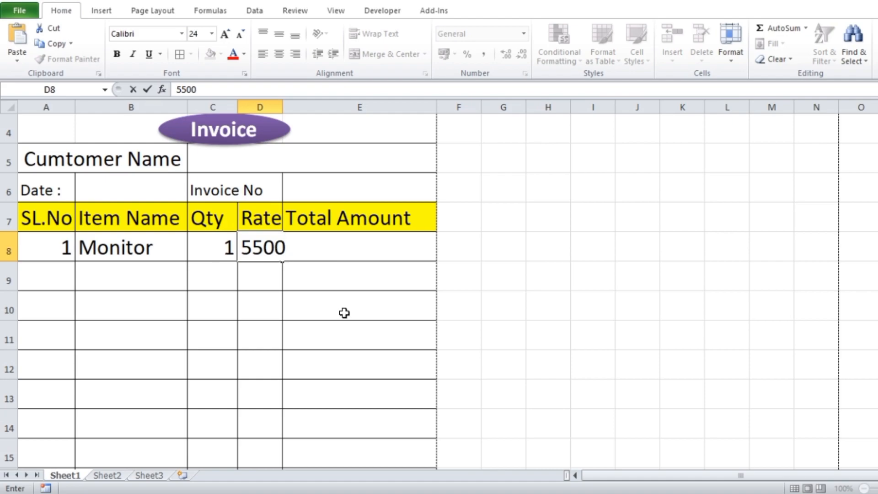
left_click_drag(755, 254, 743, 255)
Step: Enter the formula =D8*C8 in E8 to calculate the Monitor row's total amount
left_click(367, 255)
type("=")
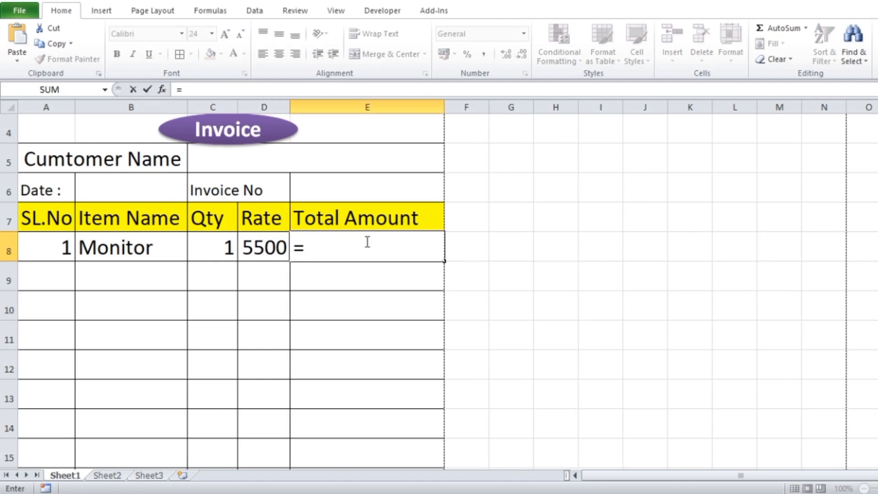
left_click(249, 247)
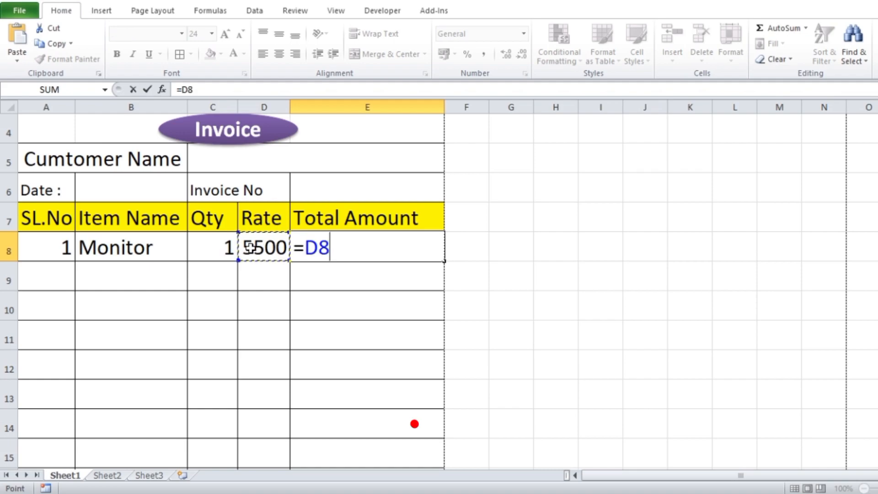
type("*")
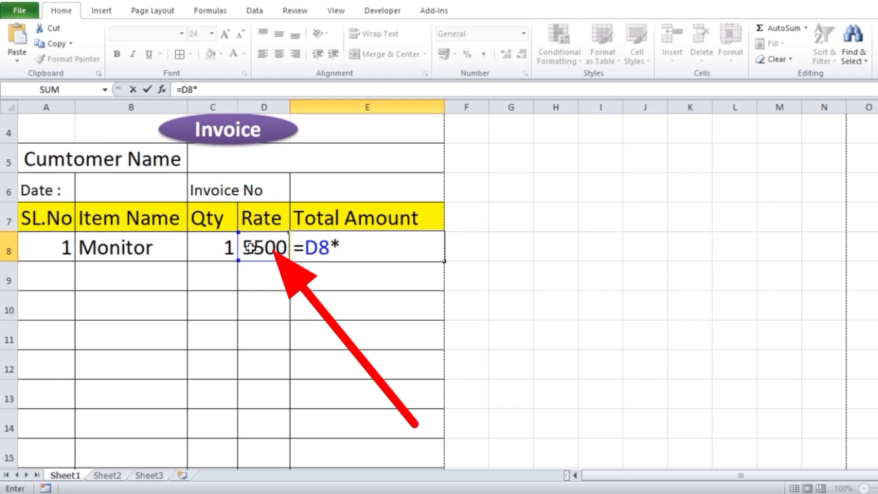
left_click(214, 249)
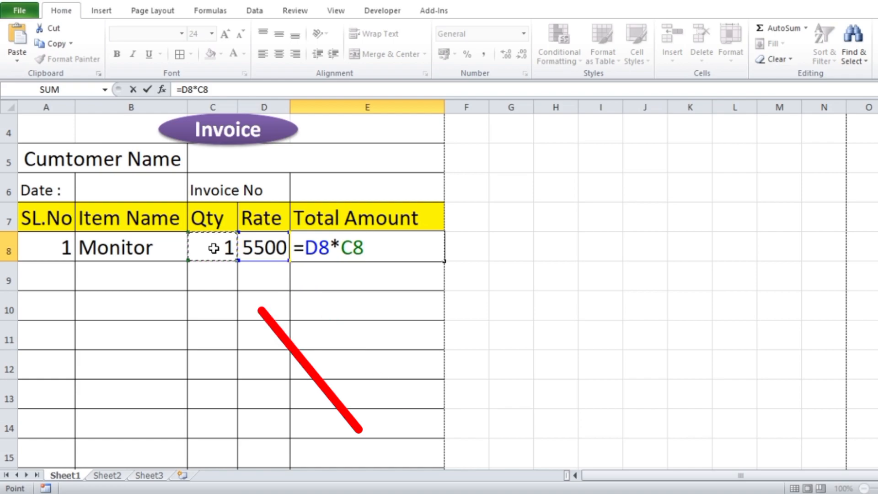
key("Return")
Step: Center the total amount in E8 horizontally and align it to the middle of the cell
left_click(372, 248)
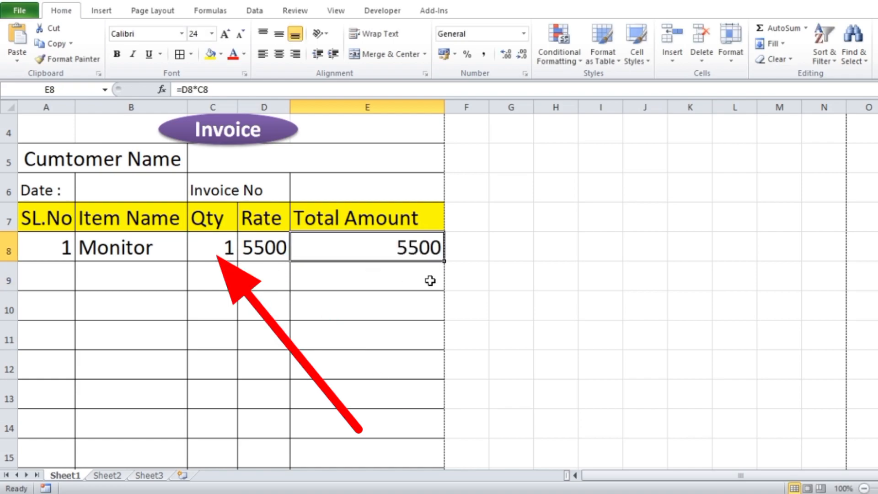
left_click(278, 53)
left_click(278, 33)
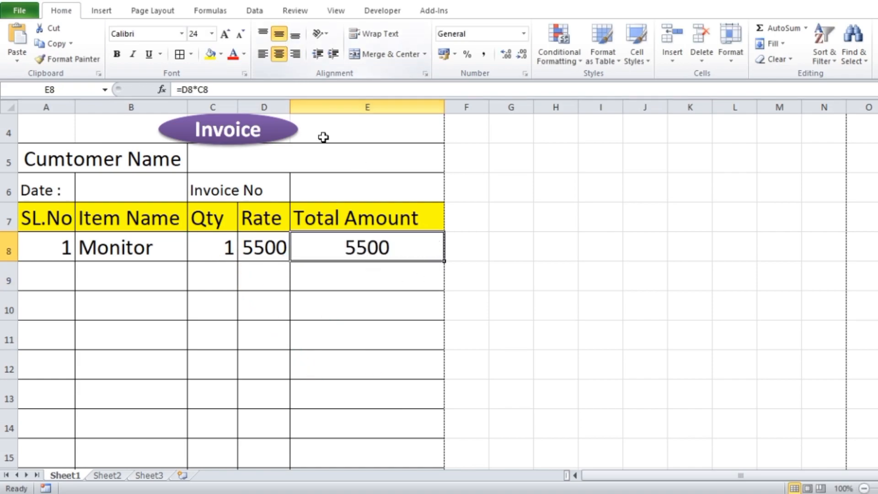
Step: Narrow column E slightly and fill the total formula from E8 down to E16
mouse_move(444, 107)
left_mouse_down()
mouse_move(414, 114)
mouse_move(427, 107)
left_mouse_up()
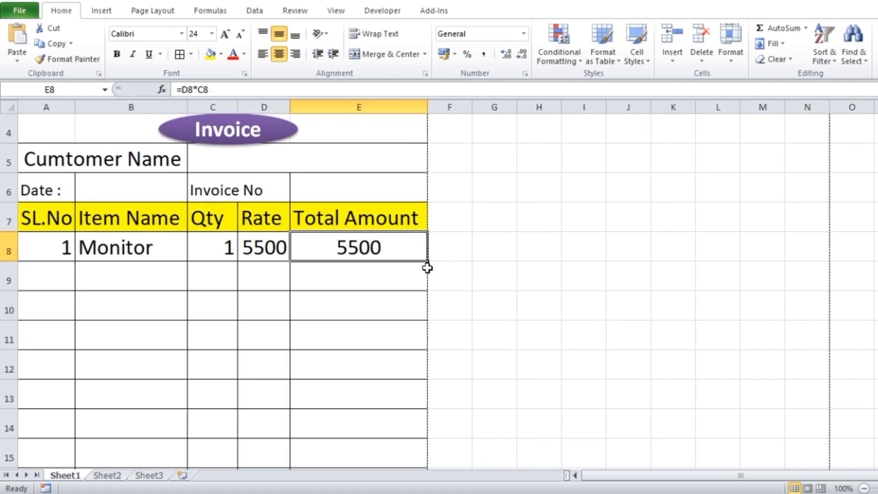
left_click_drag(429, 261, 389, 231)
scroll(618, 282, "up", 4)
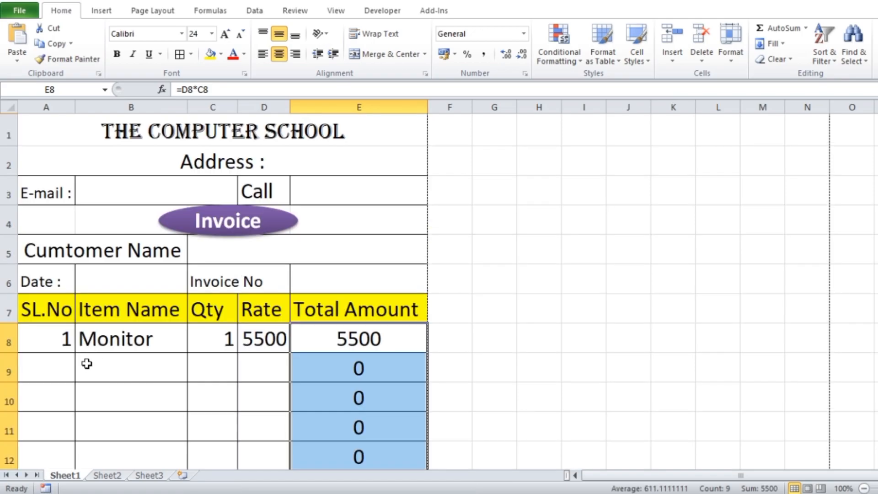
Step: Fill in row 9 with serial number 2, item UPS, quantity 1 and rate 2000
left_click(64, 361)
type("2")
key("Tab")
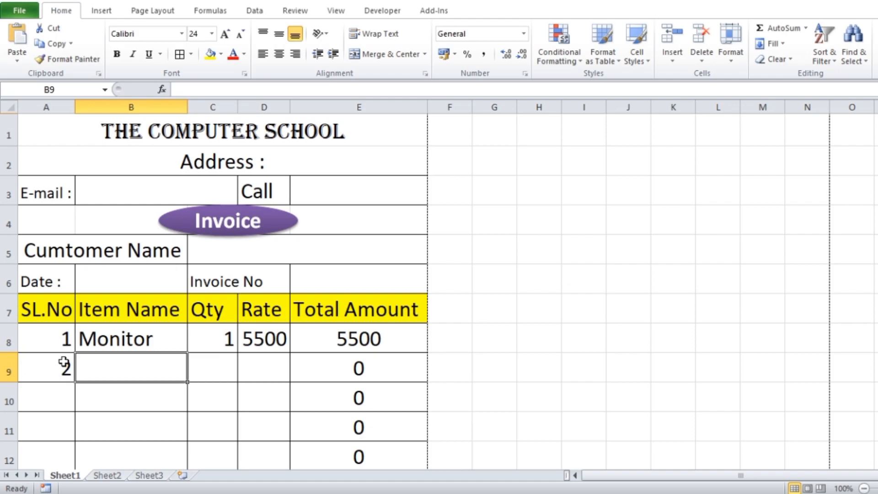
type("UPS")
key("Tab")
type("1")
key("Tab")
type("2000")
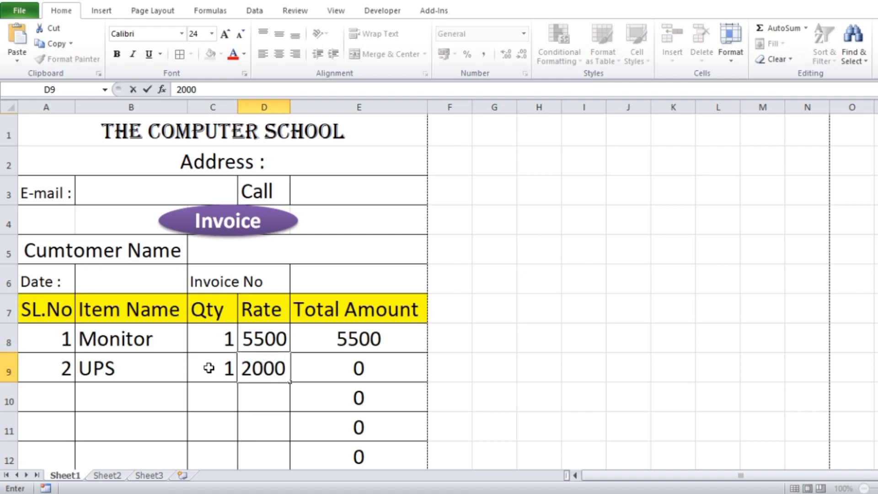
left_click(362, 378)
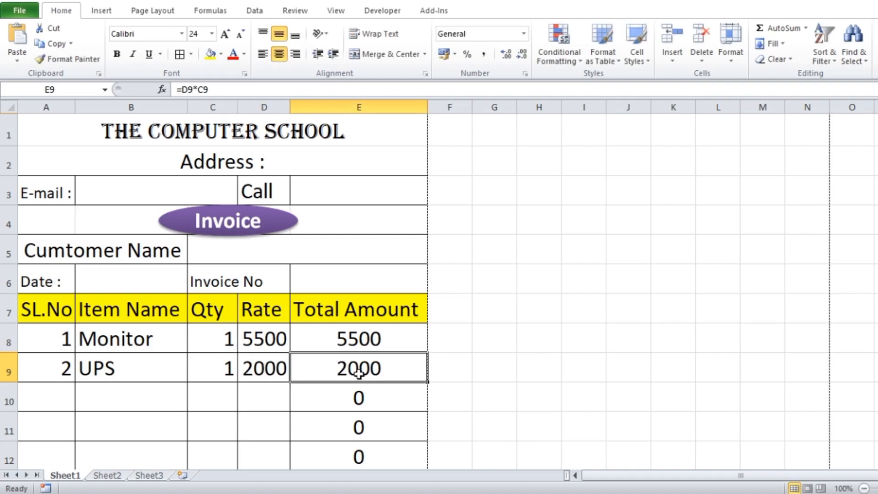
Step: Fill in row 10 with serial number 3, item Mouse, quantity 2 and rate 550
scroll(484, 317, "down", 1)
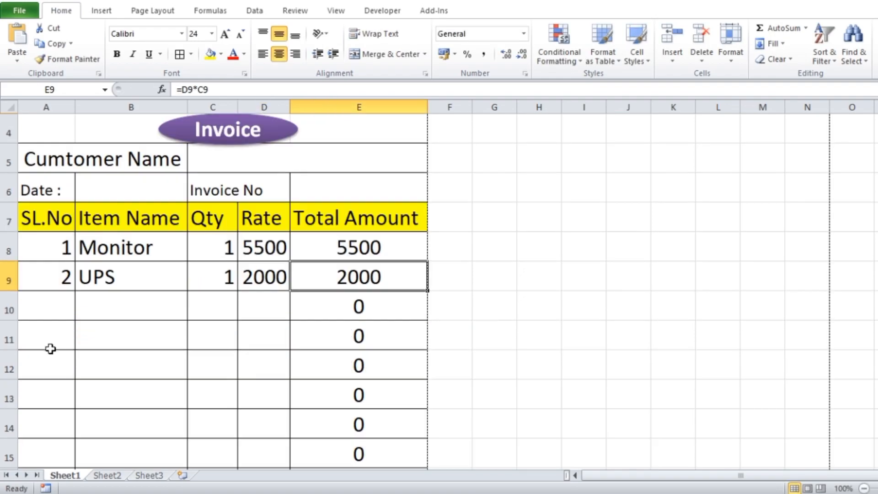
left_click(66, 306)
type("3")
key("Tab")
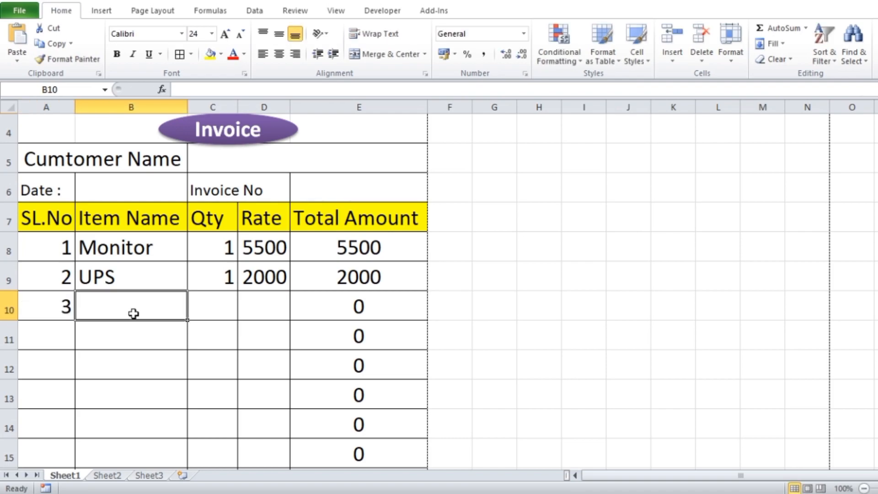
type("SE")
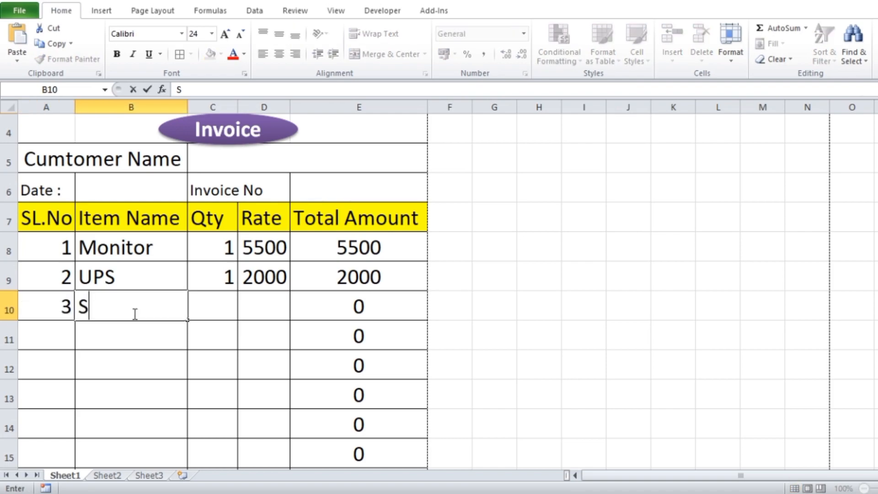
double_click(86, 309)
type("Mouse")
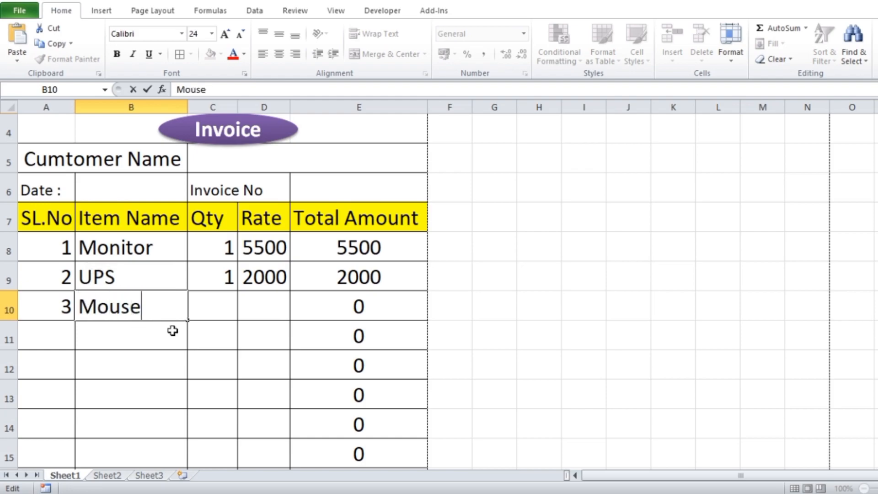
left_click(200, 311)
type("2")
key("Tab")
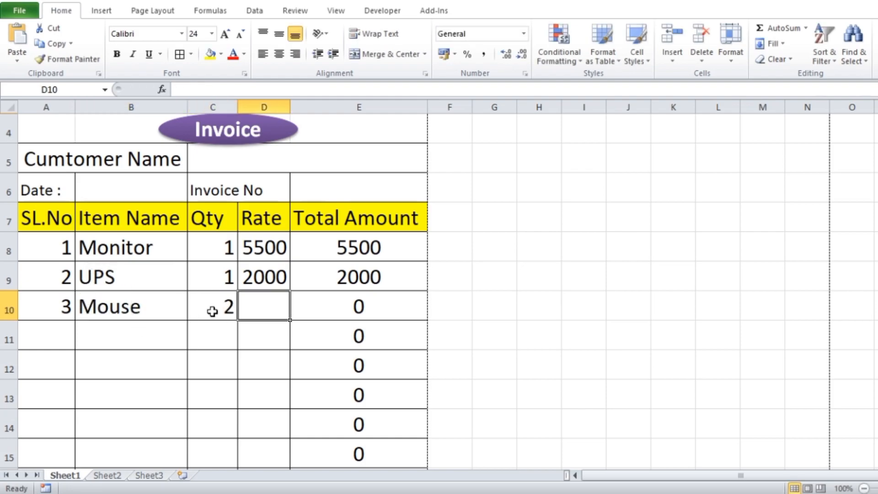
type("550")
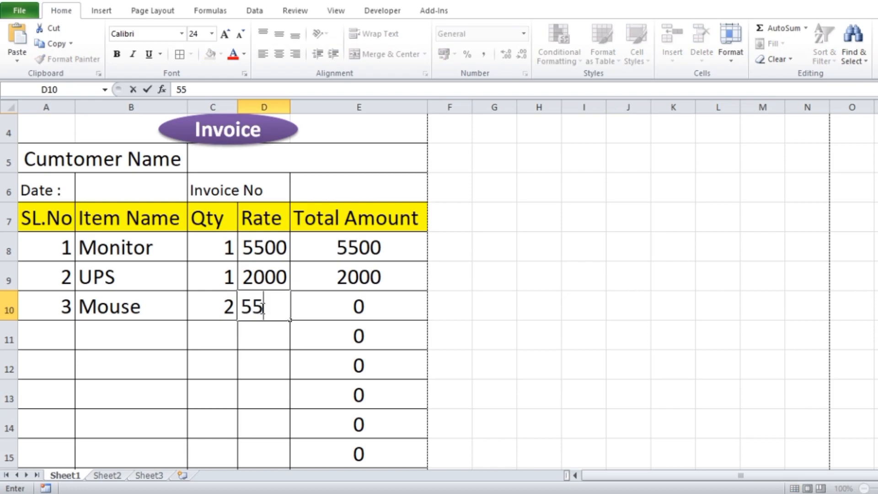
left_click(385, 314)
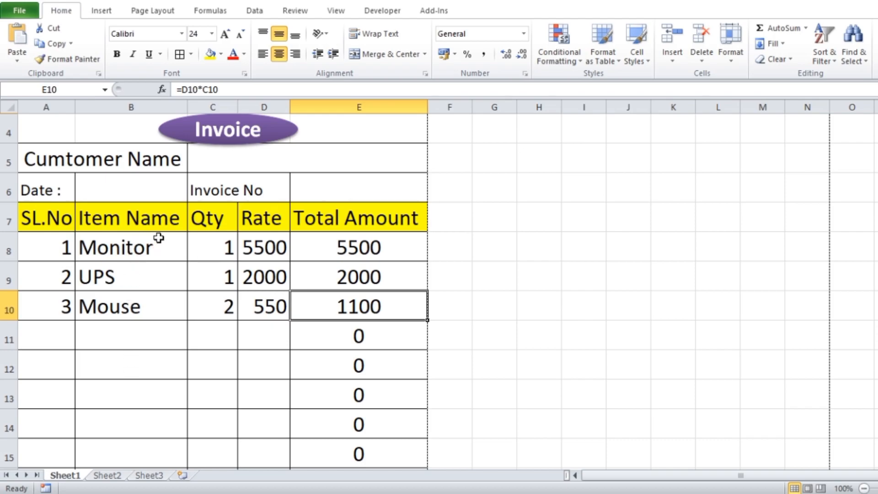
Step: Open Data Validation for the item name cells B8 to B16 and allow only values from a List
scroll(159, 237, "down", 1)
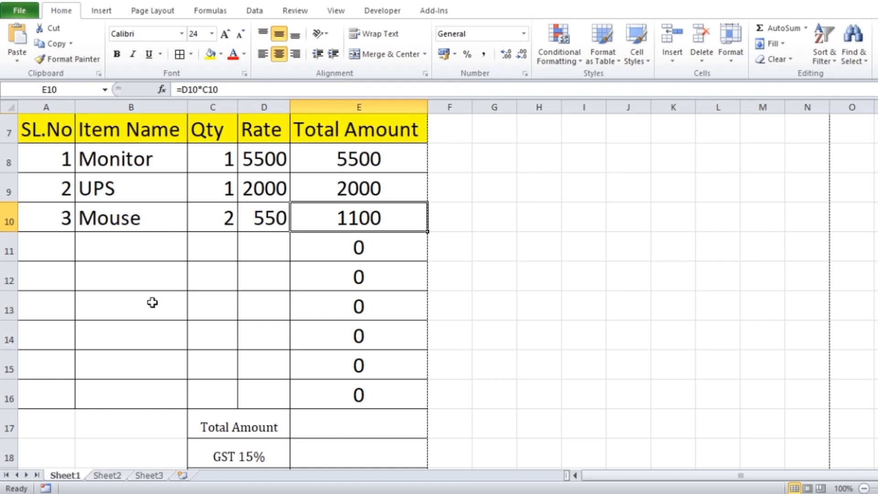
left_click_drag(112, 158, 137, 385)
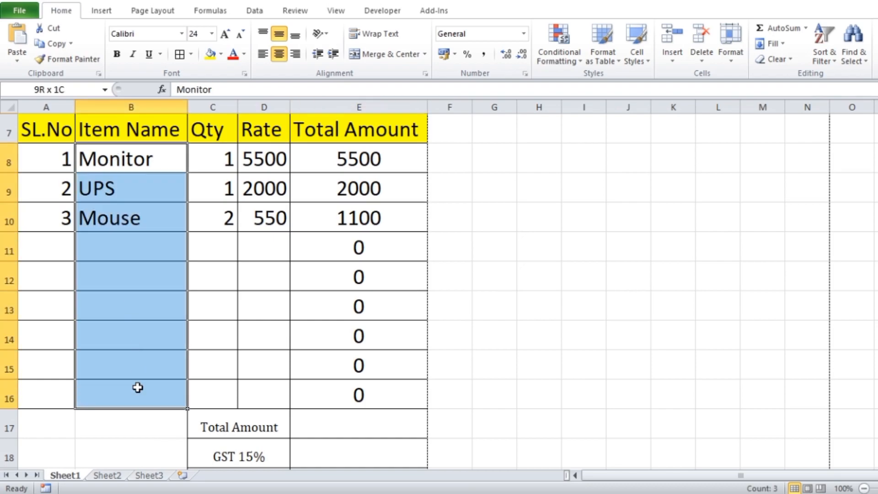
left_click(261, 10)
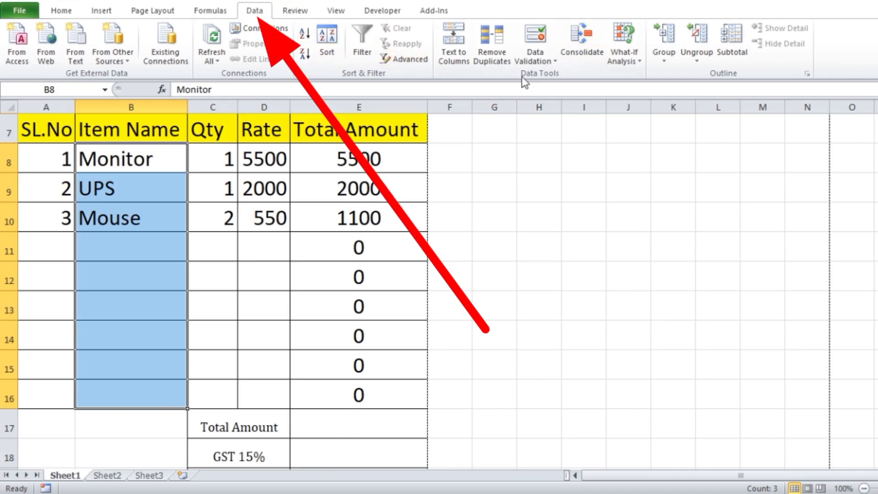
left_click(551, 60)
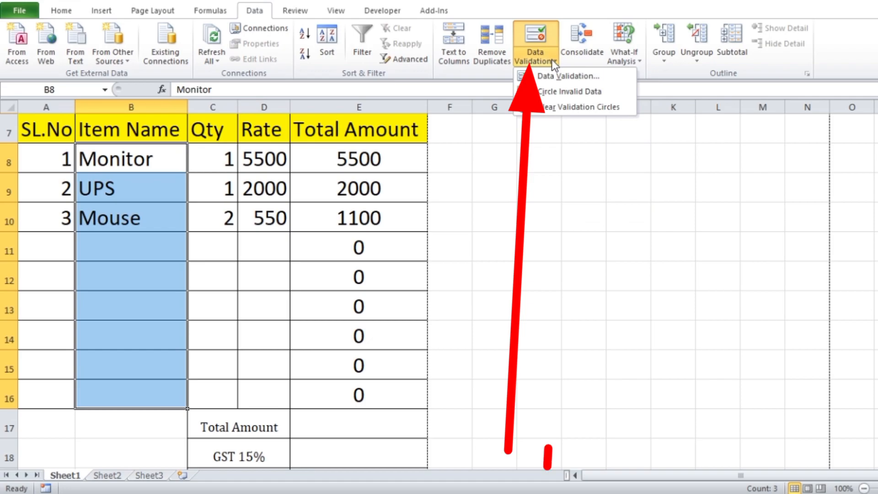
left_click(571, 77)
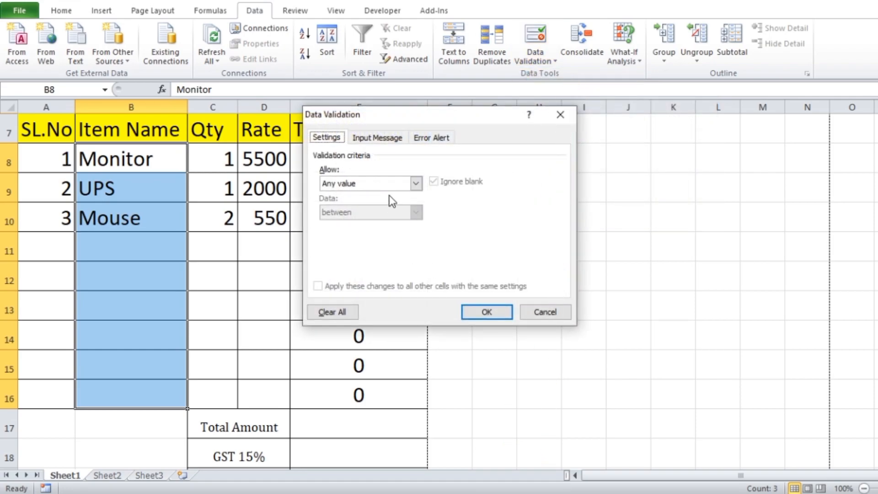
left_click(415, 184)
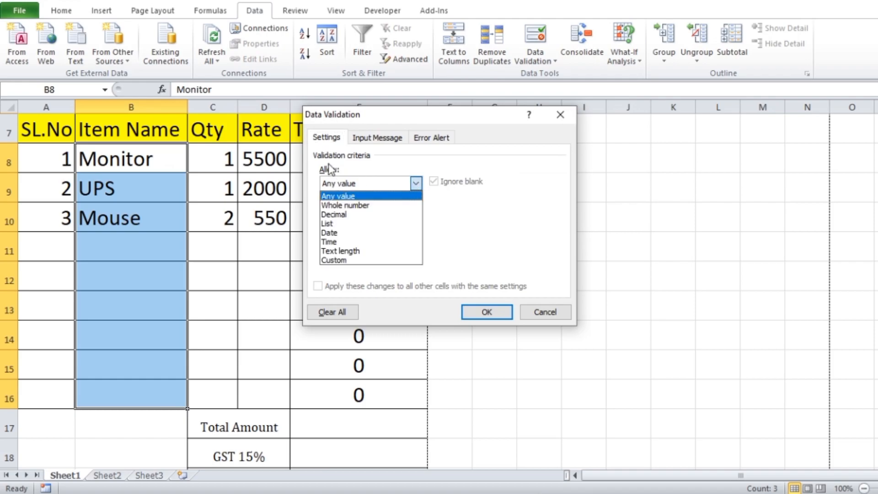
left_click(337, 224)
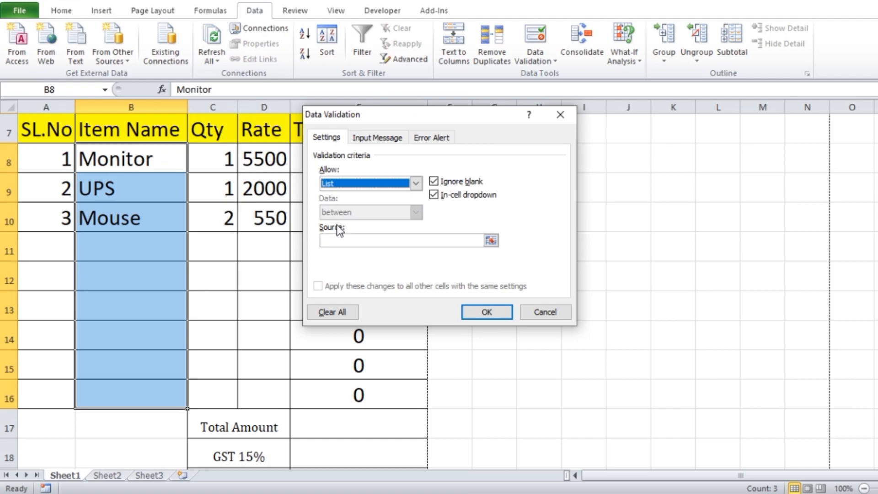
Step: Set the validation list's source to the product names in Sheet2, B2 to B11, and apply the rule
left_click(331, 239)
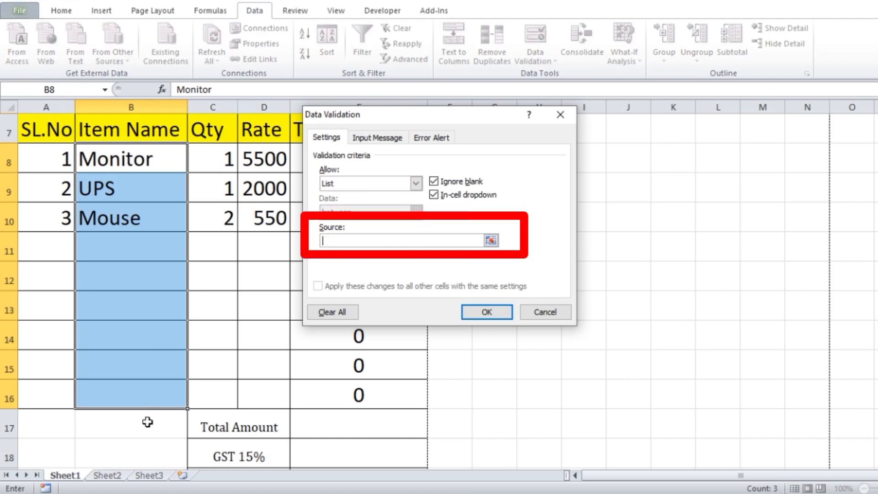
left_click(110, 476)
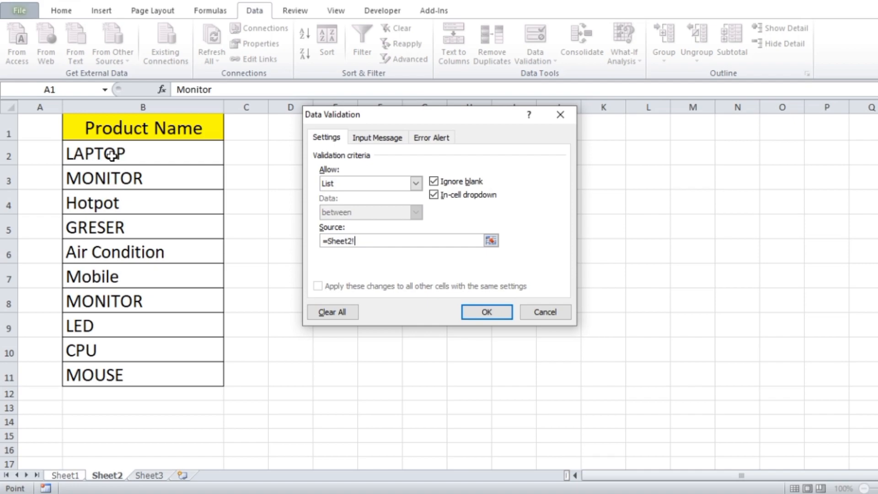
left_click_drag(112, 156, 118, 373)
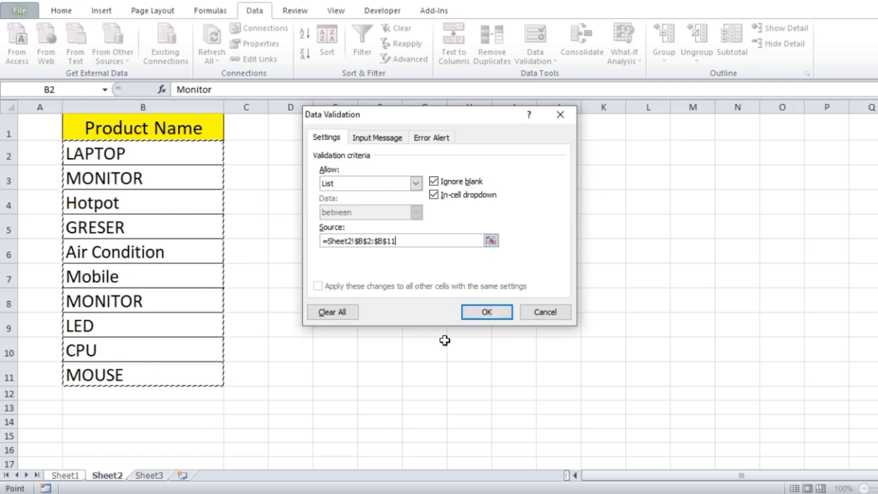
left_click(500, 314)
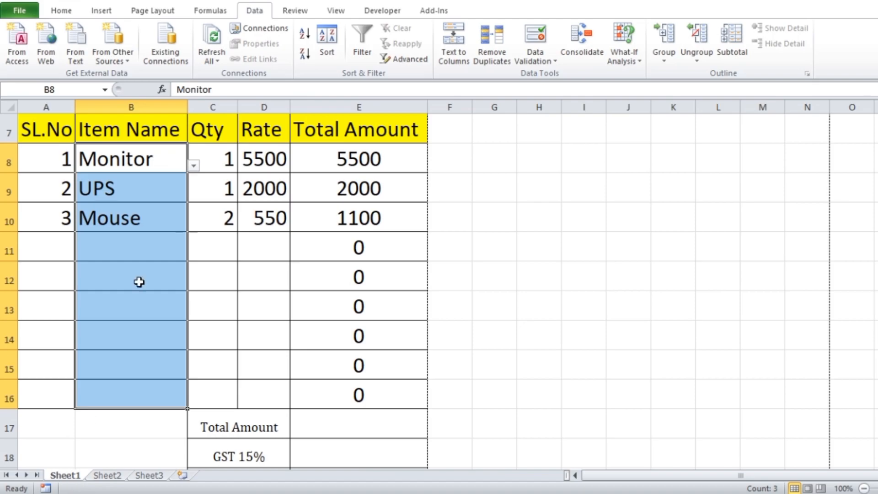
Step: Enter serial number 4 in A11 and fill the numbering series down to 8 in A15
left_click(142, 222)
left_click(141, 247)
left_click(41, 240)
type("4")
left_click_drag(54, 160, 71, 392)
Step: Choose LAPTOP from the item dropdown in B11 and enter quantity 1 and rate 15000
left_click(112, 249)
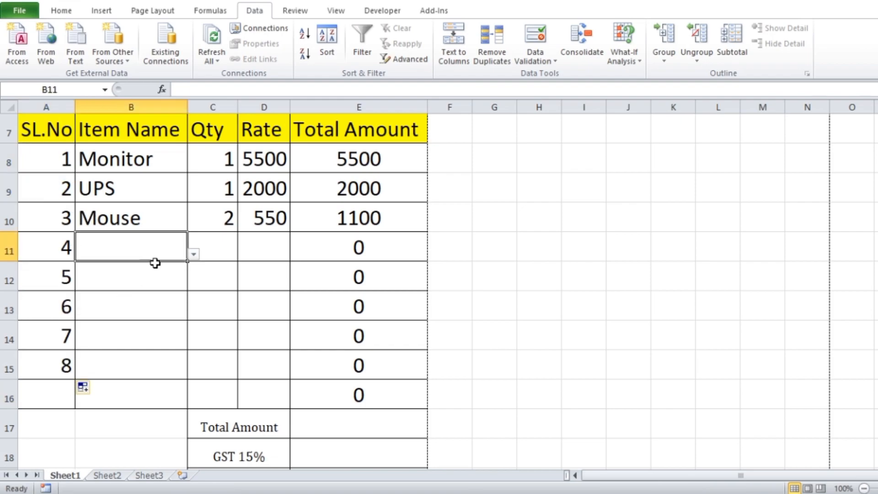
left_click(193, 254)
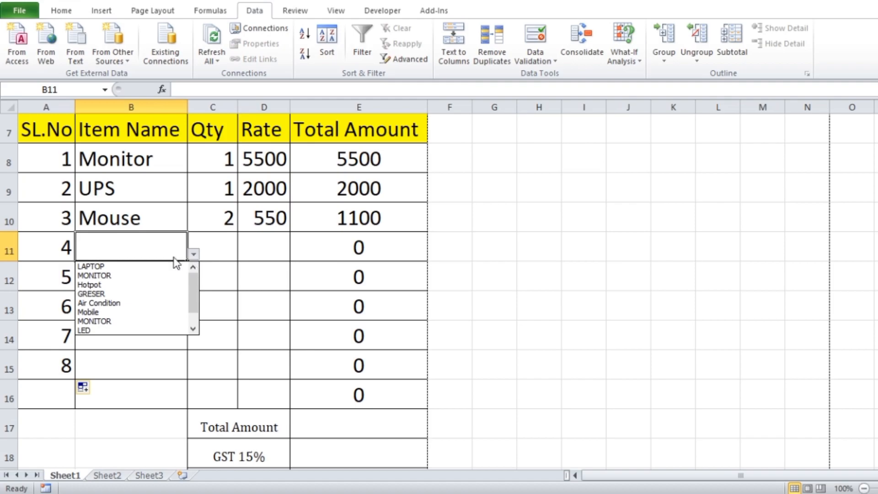
left_click(110, 266)
left_click(217, 246)
type("1")
left_click(268, 245)
type("15000")
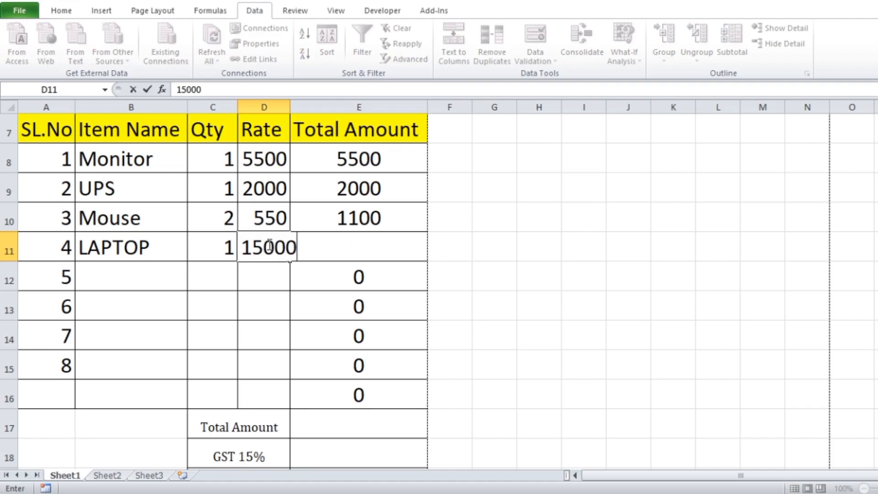
left_click(268, 247)
key("Tab")
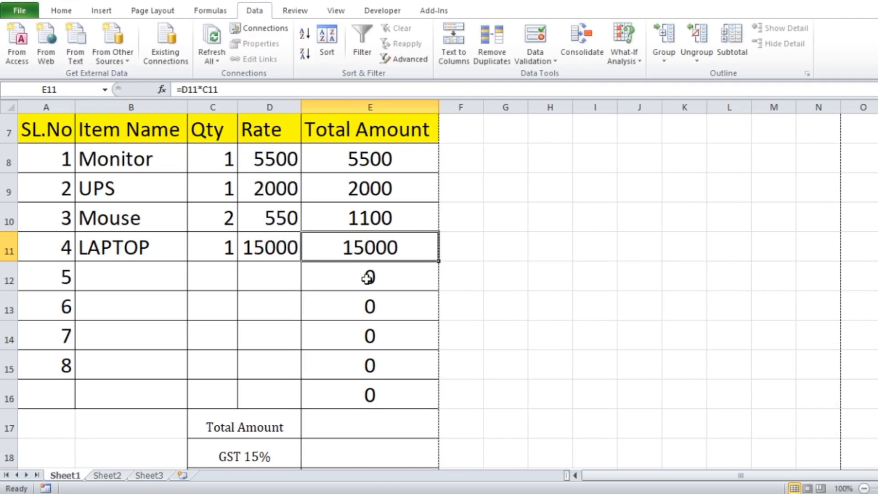
Step: Enter the formula =SUM(E8:E16) in E17 to calculate the invoice's Total Amount
left_click(138, 282)
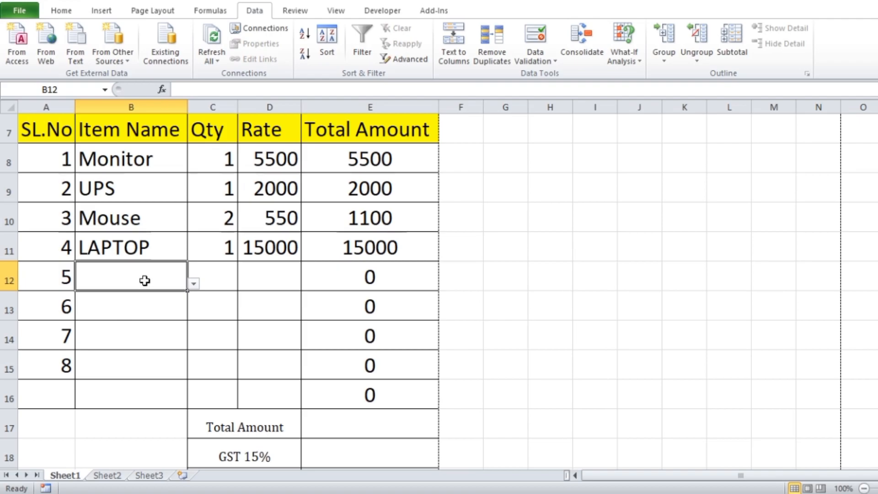
scroll(555, 337, "down", 2)
left_click(361, 247)
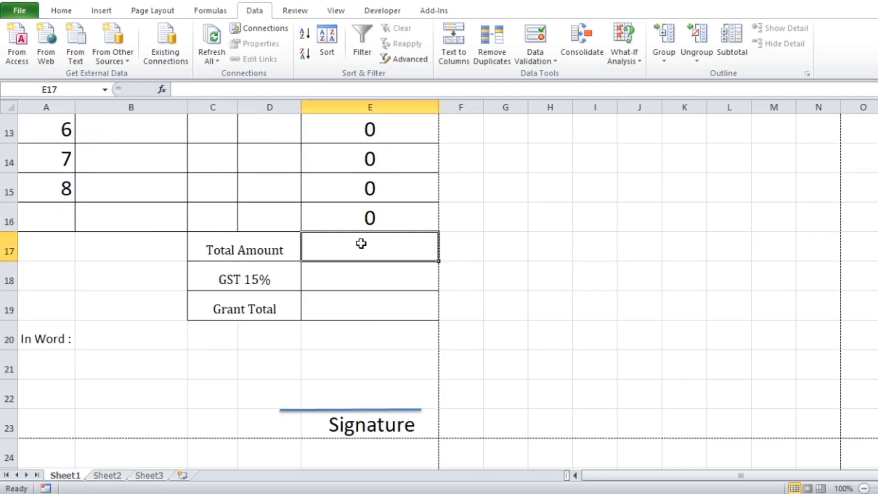
scroll(425, 300, "up", 1)
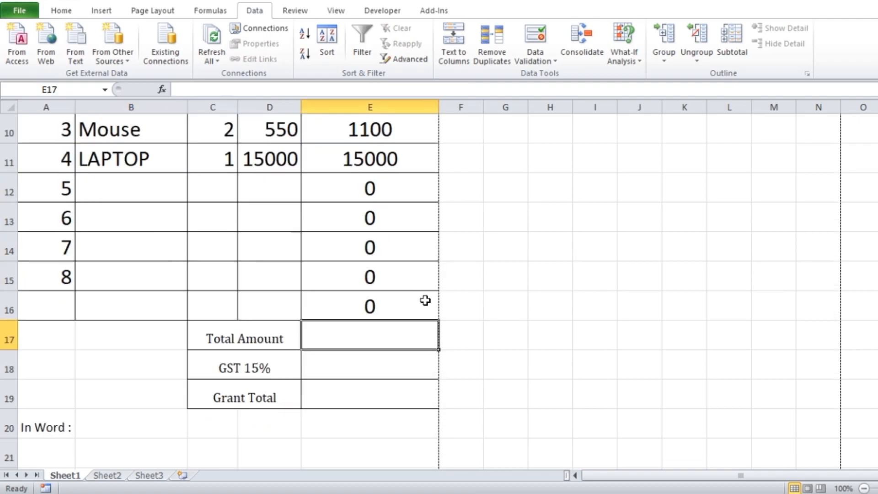
type("=")
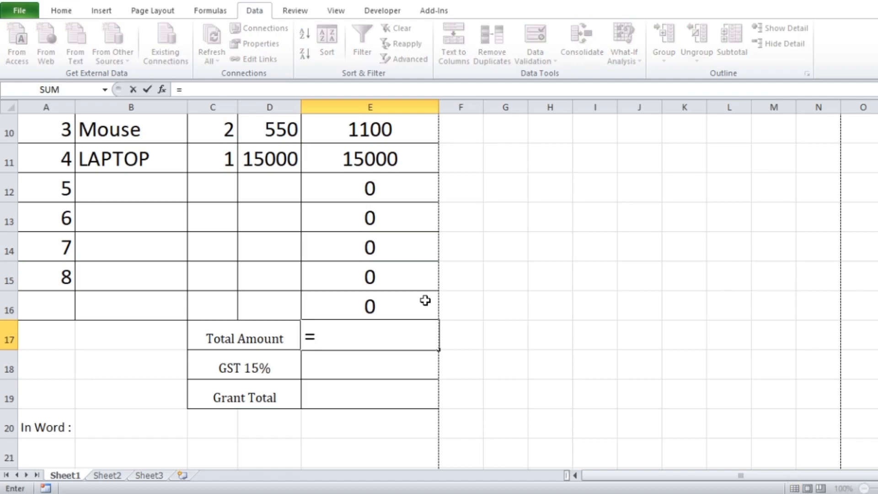
type("sum")
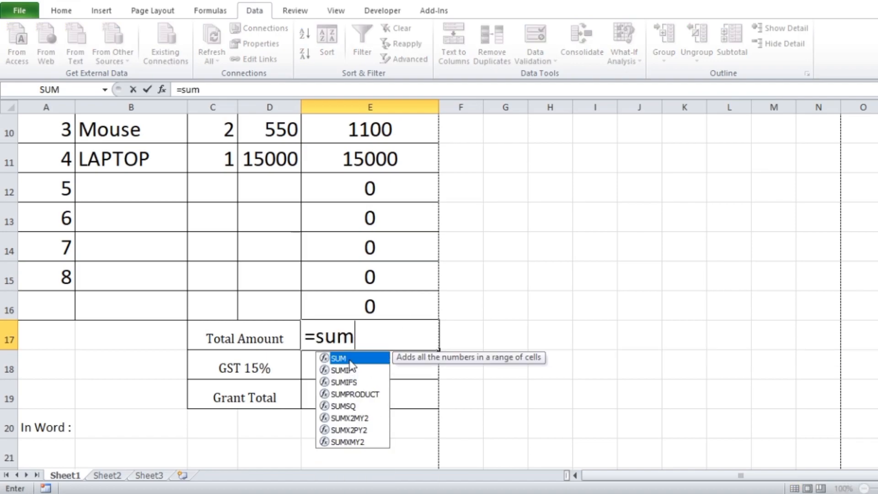
key("Tab")
scroll(480, 309, "up", 2)
left_click_drag(371, 251, 375, 356)
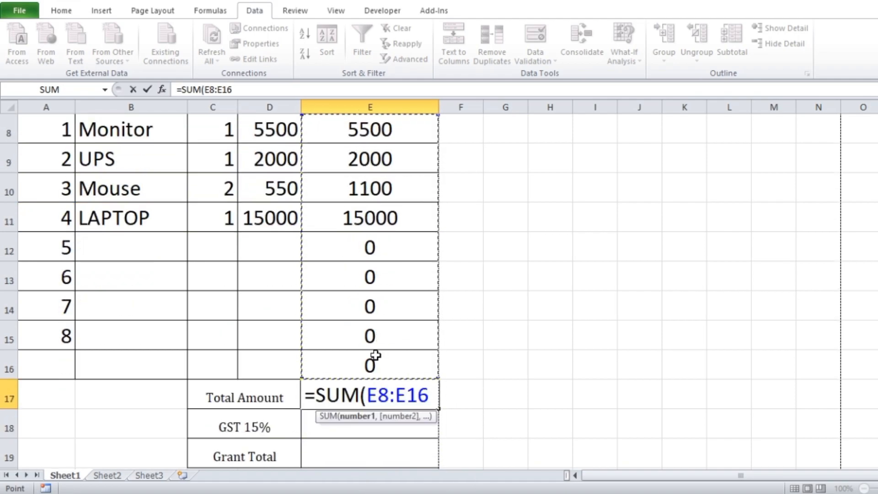
type(")")
key("Return")
scroll(611, 320, "down", 1)
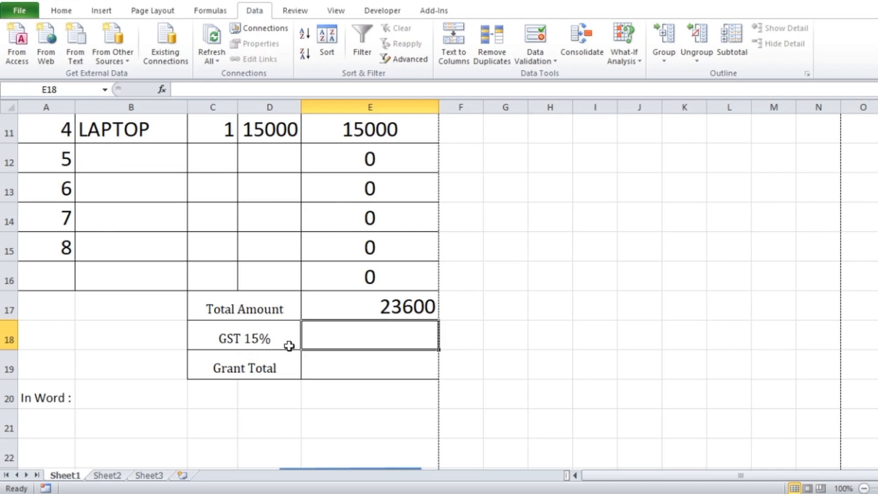
Step: Choose LED from the item dropdown in B12 and enter quantity 1 and rate 1200
left_click(118, 158)
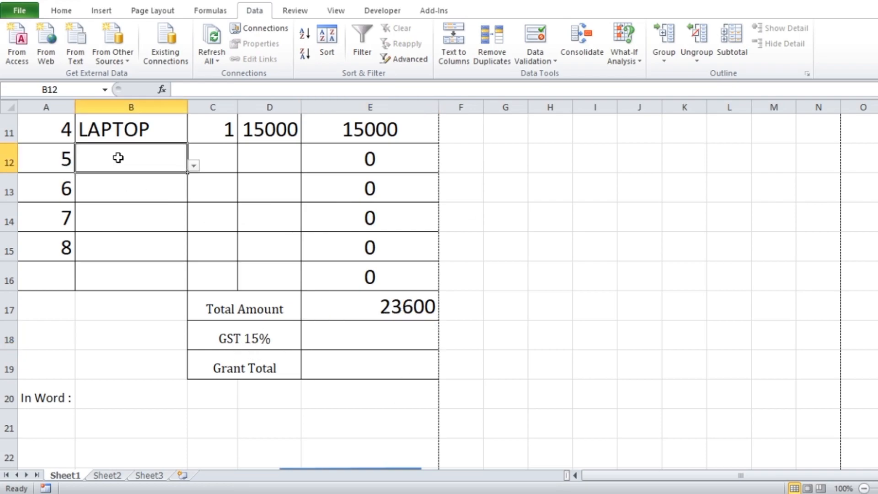
left_click(194, 165)
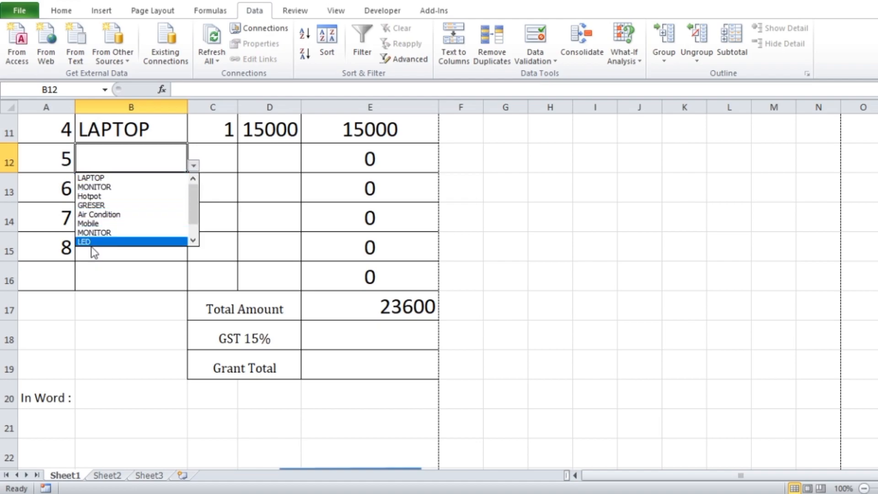
left_click(90, 241)
left_click(211, 159)
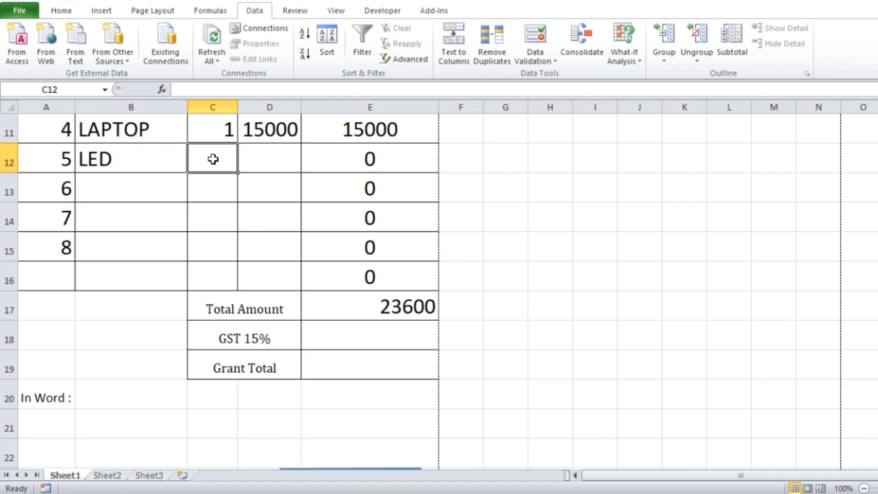
type("1")
left_click(269, 152)
type("100")
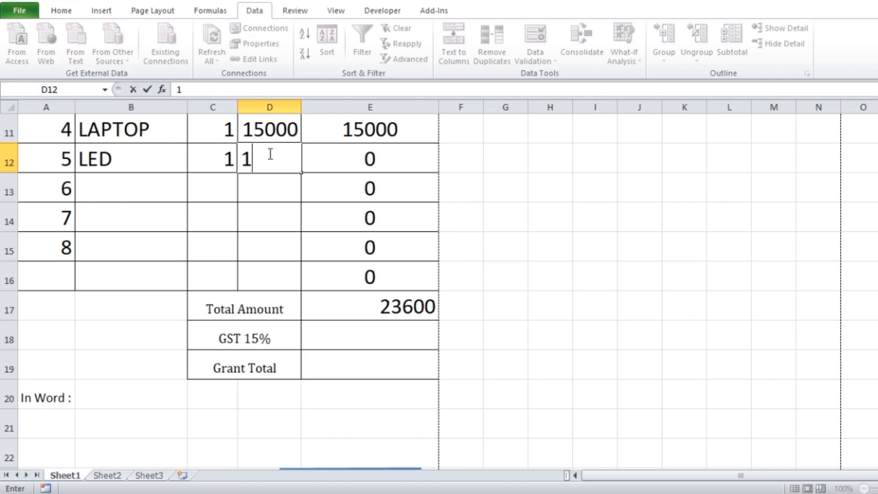
key("BackSpace")
key("BackSpace")
type("200")
key("Tab")
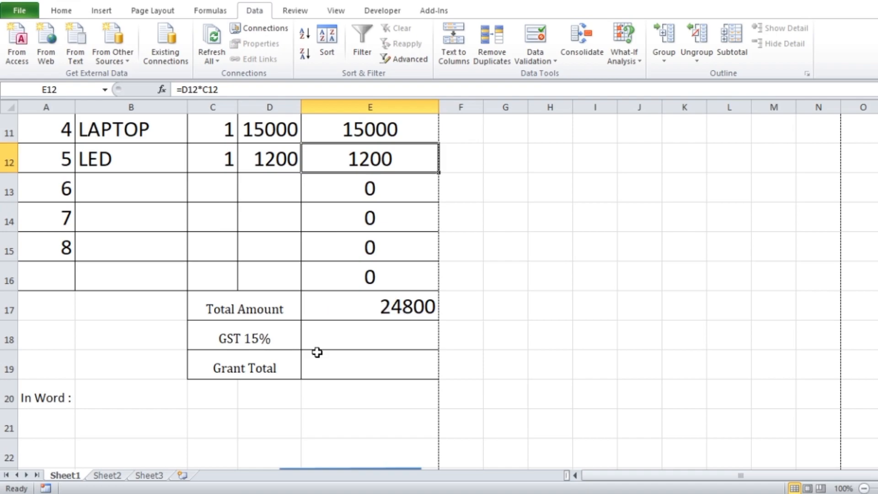
Step: Enter the formula =E17*15/100 in E18 to calculate the 15% GST on the Total Amount
left_click(357, 336)
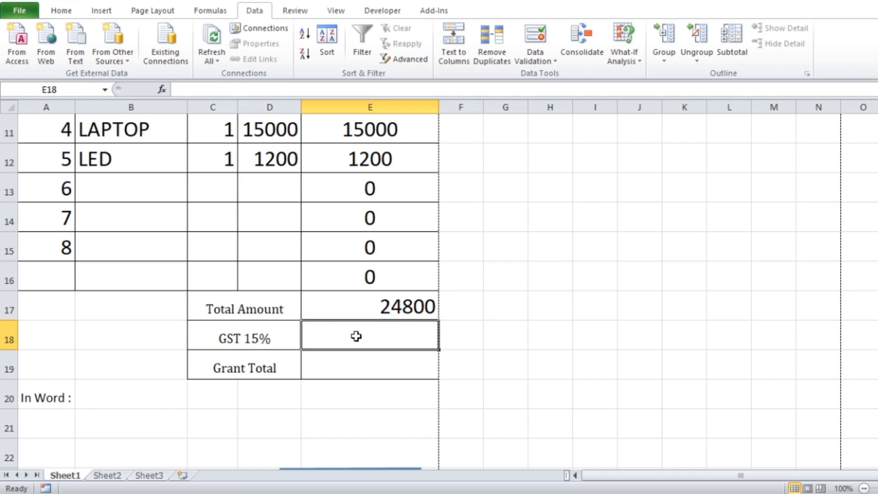
type("=")
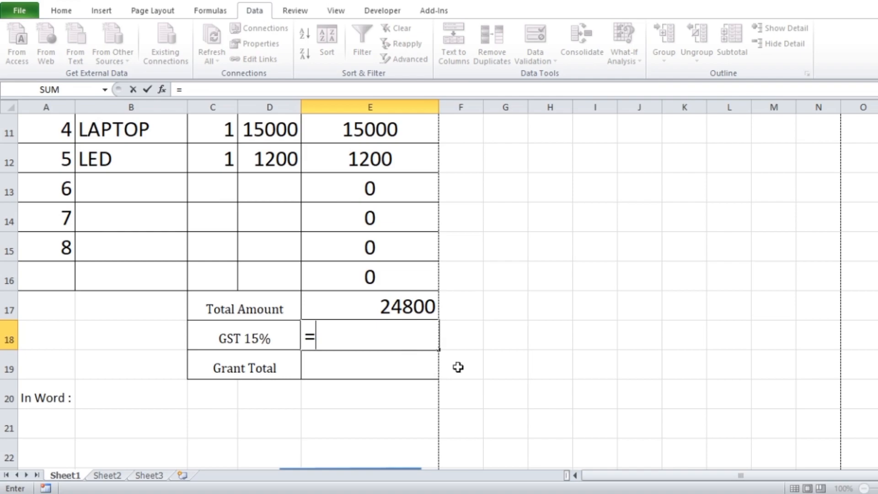
left_click(392, 308)
type("*")
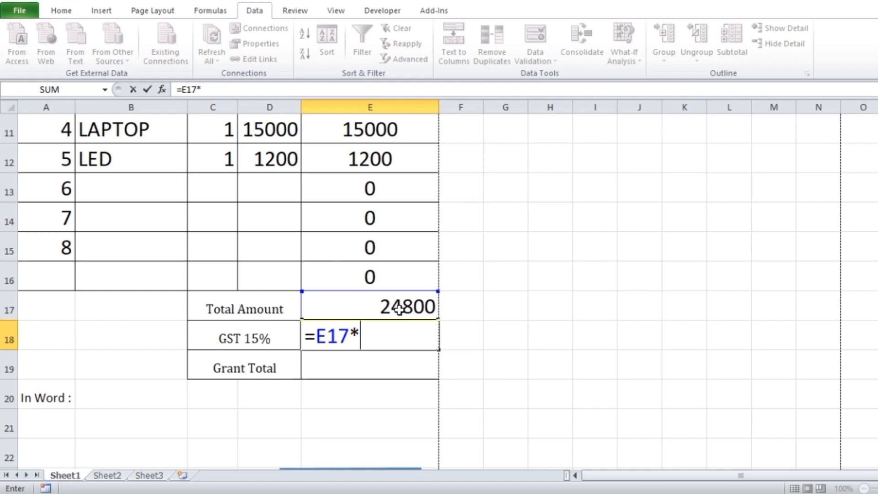
type("15")
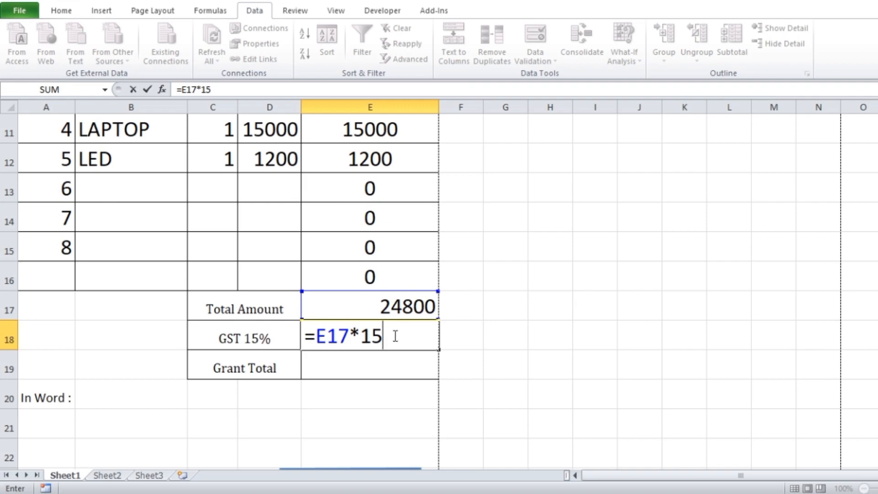
type("/100")
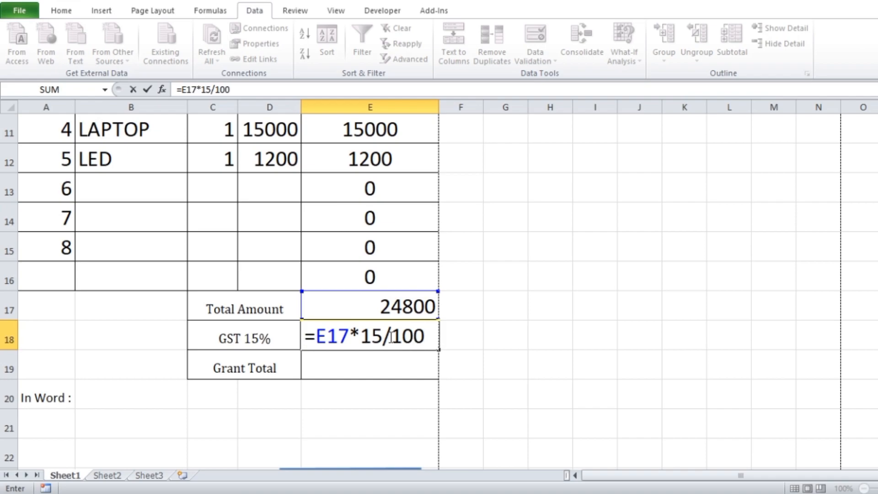
key("Return")
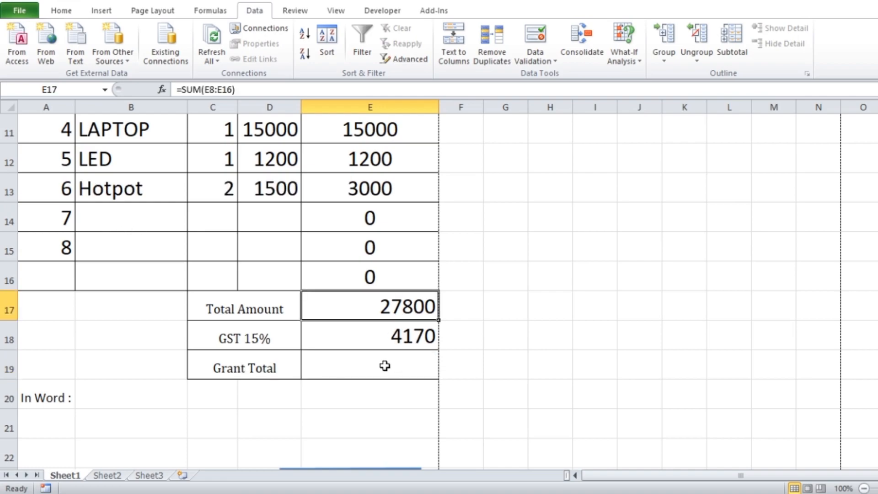
Step: AutoSum the Total Amount and GST into E19 as the Grant Total with =SUM(E17:E18)
left_click(385, 364)
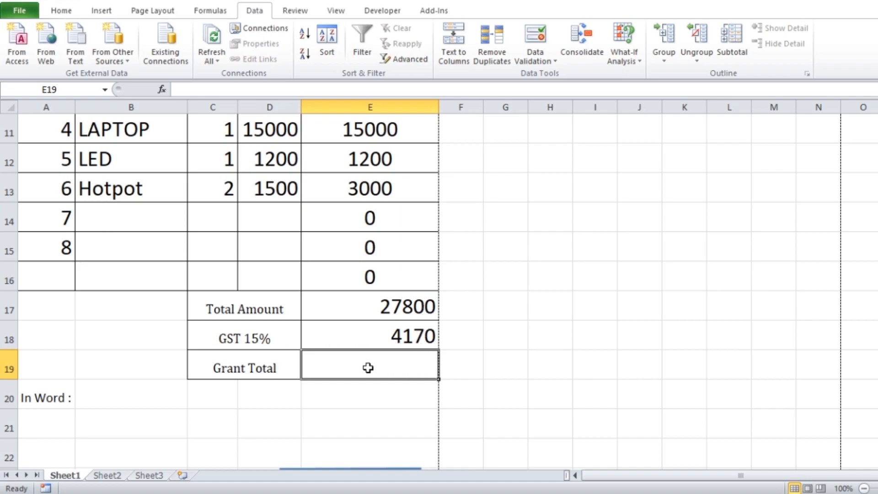
left_click_drag(396, 304, 401, 356)
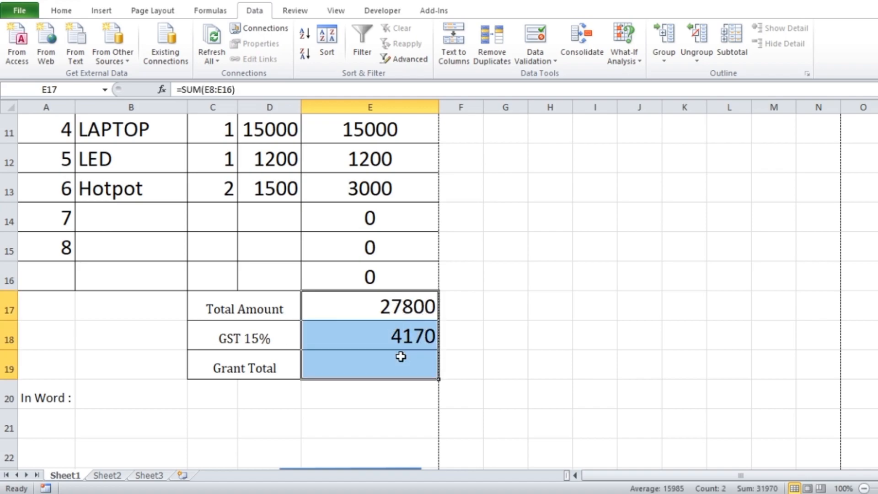
left_click(61, 10)
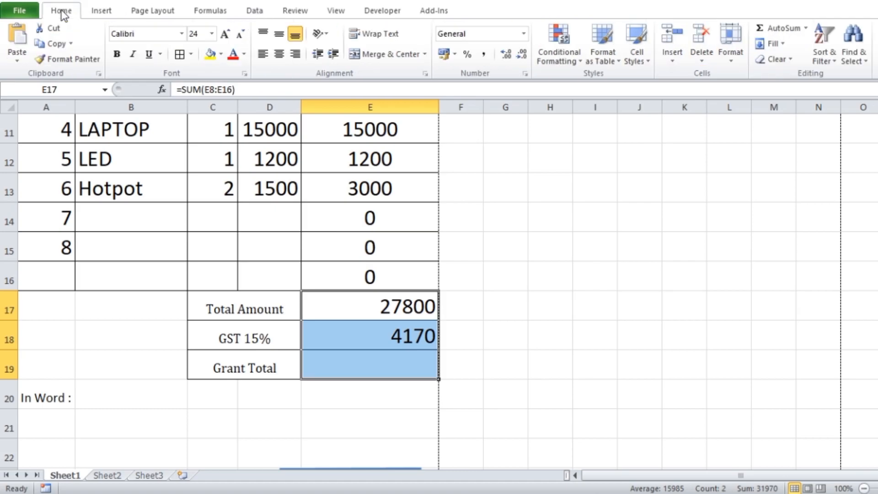
left_click(779, 28)
left_click(406, 367)
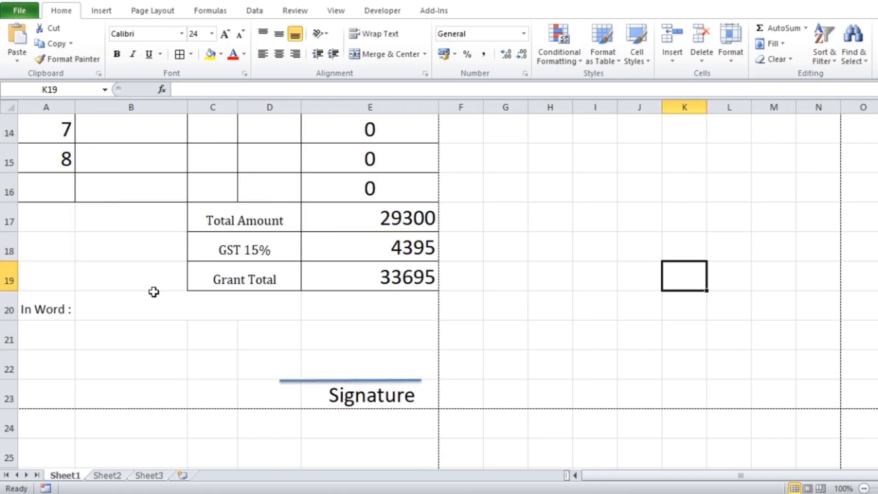
left_click(401, 281)
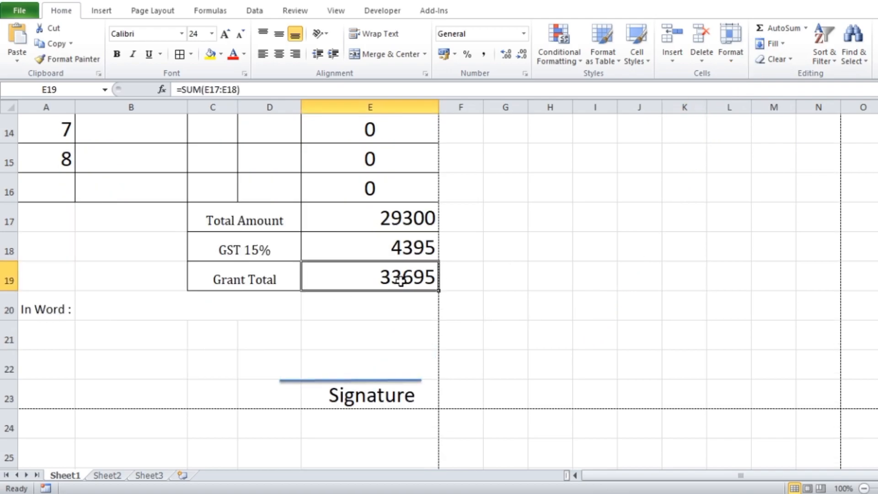
Step: Enter =SpellNumberNotMonitary(E19) in B20 beside In Word to spell out the Grant Total
left_click(114, 312)
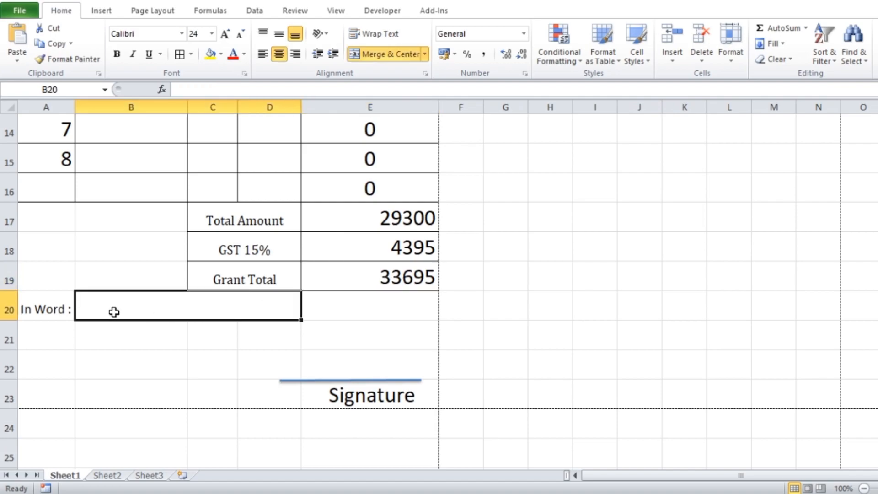
type("=")
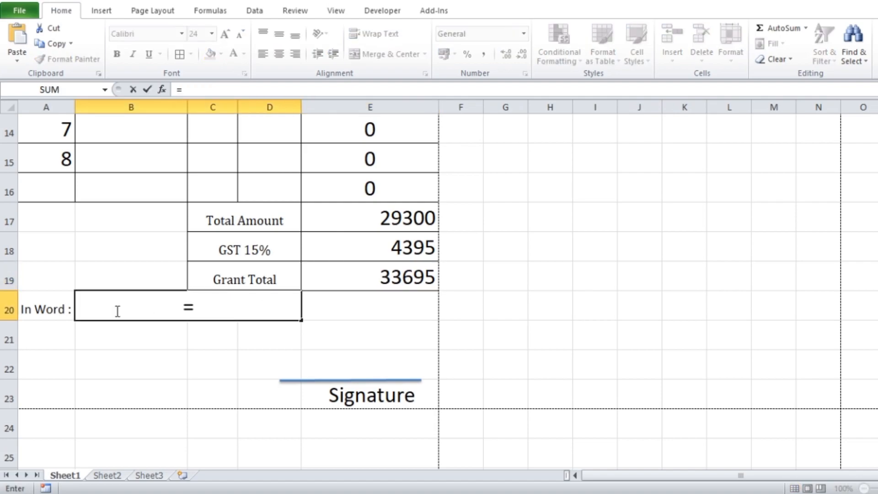
type("sp")
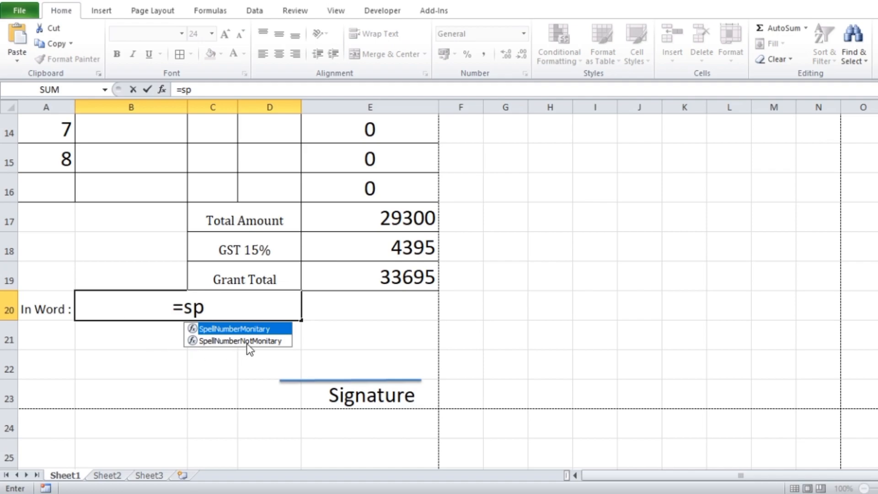
double_click(261, 341)
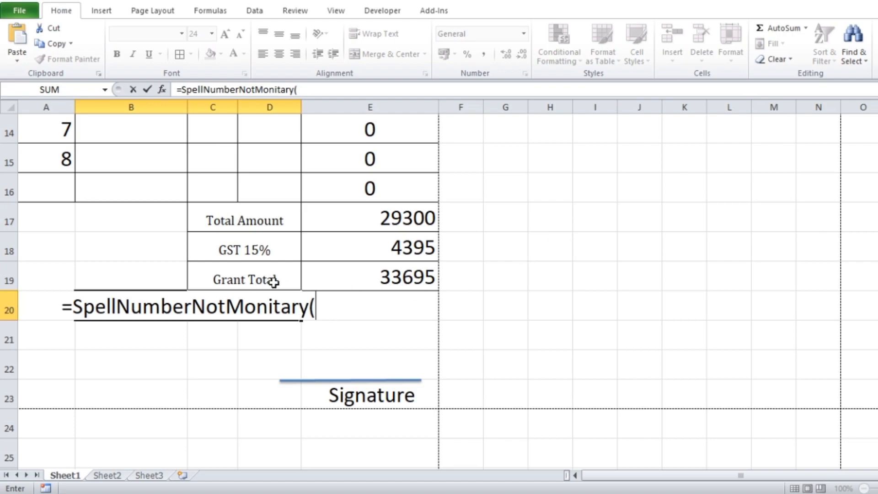
left_click(405, 280)
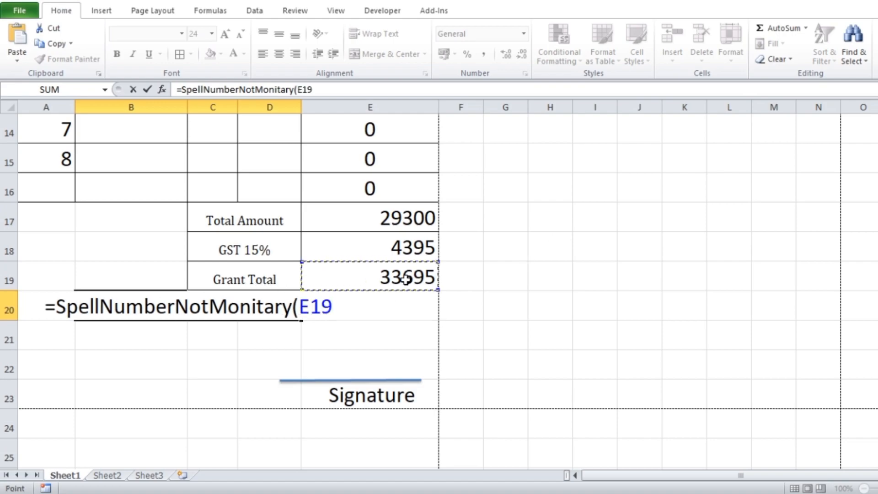
type(")")
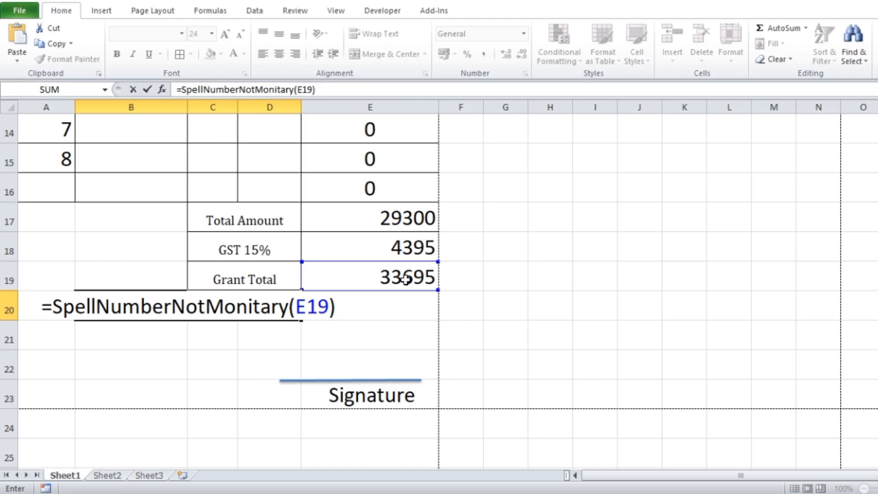
key("Return")
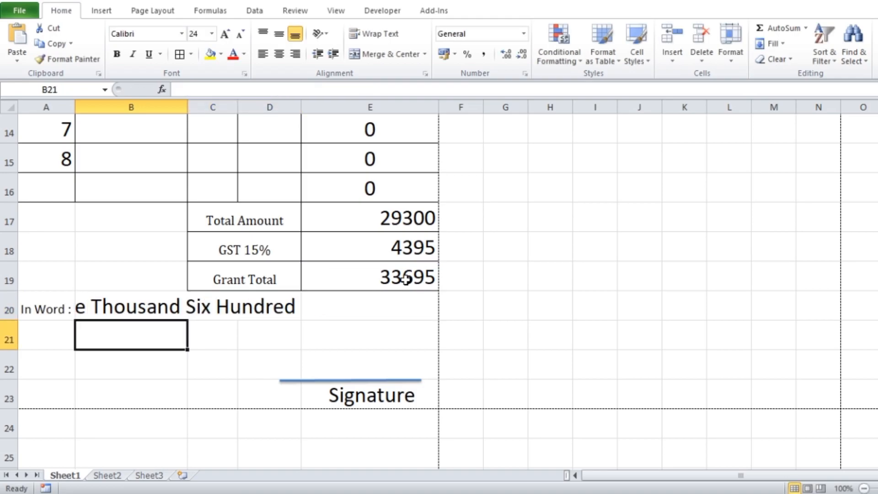
Step: Unmerge the amount-in-words cells B20:D20 and decrease the font size of B20 by four steps
left_click(117, 315)
left_click(380, 56)
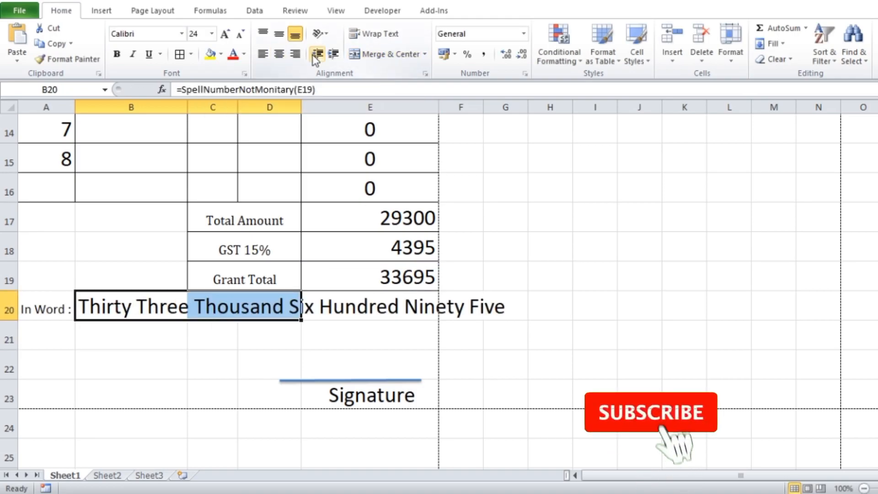
left_click(95, 310)
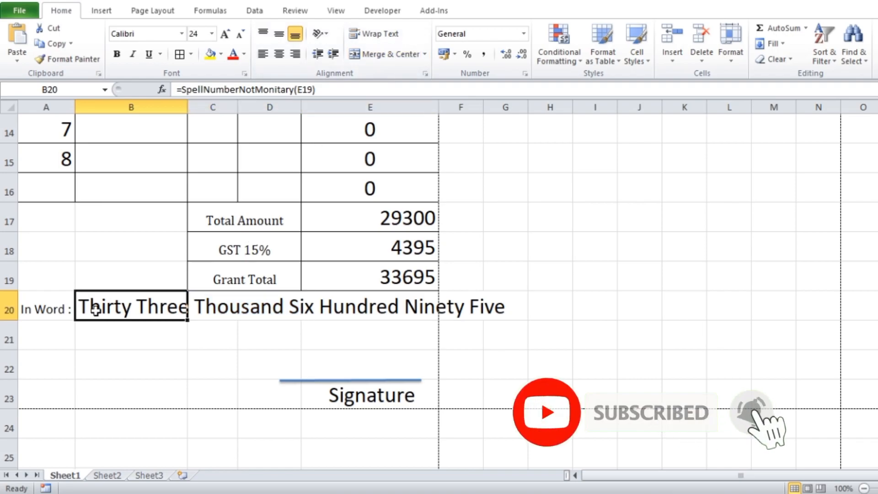
left_click(240, 35)
left_click(240, 36)
left_click(240, 35)
left_click(240, 36)
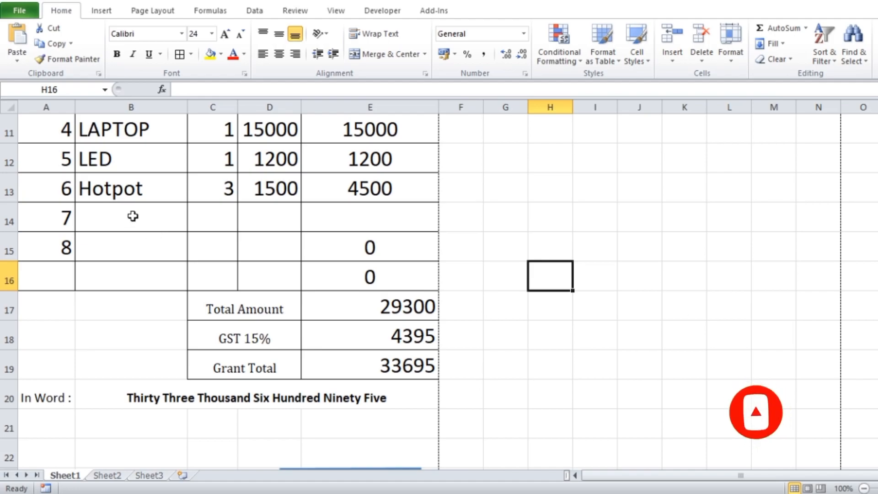
Step: Choose MONITOR from the item dropdown in B14, enter quantity 2 and rate 2500, and check the totals in E17:E19
scroll(84, 247, "up", 2)
scroll(215, 335, "down", 1)
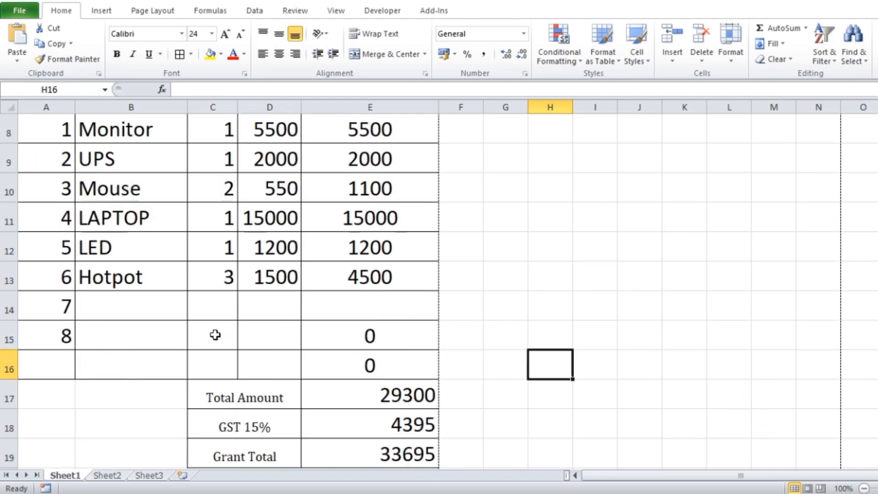
scroll(215, 335, "down", 1)
left_click(130, 217)
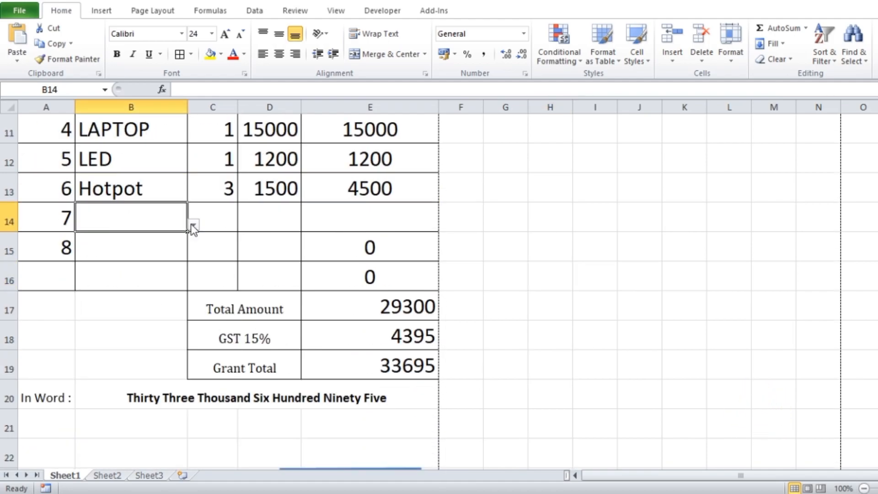
left_click(192, 224)
left_click(102, 247)
left_click(224, 218)
type("2")
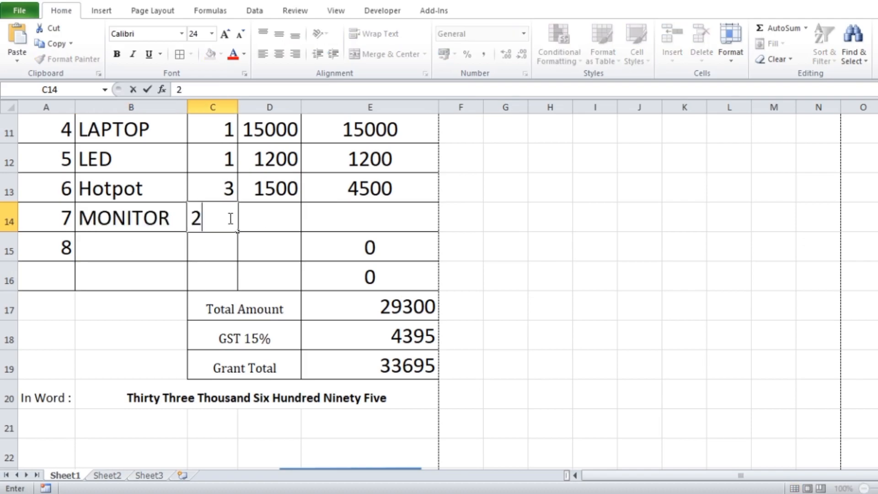
left_click(268, 219)
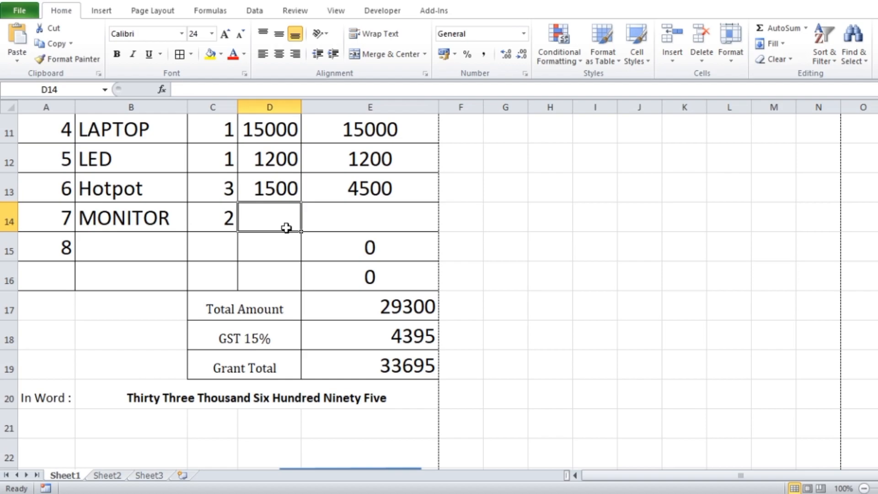
type("2500")
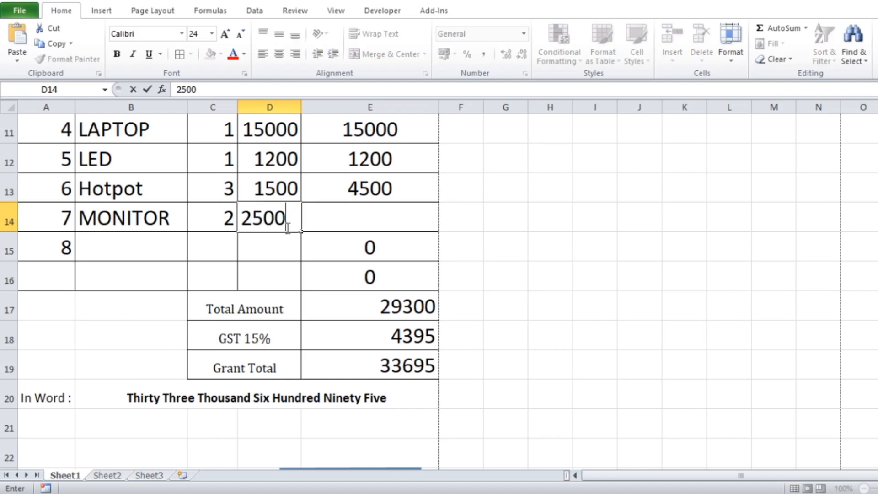
key("Tab")
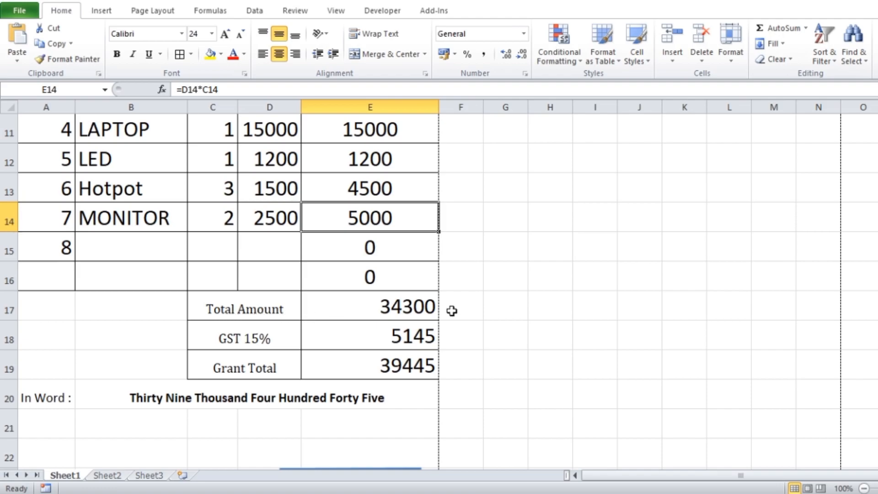
left_click(399, 306)
scroll(585, 290, "down", 1)
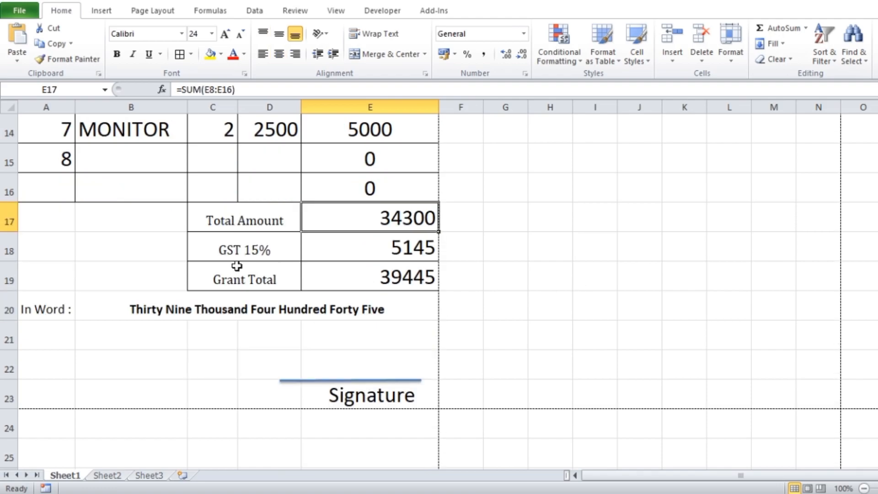
left_click(397, 248)
left_click(395, 281)
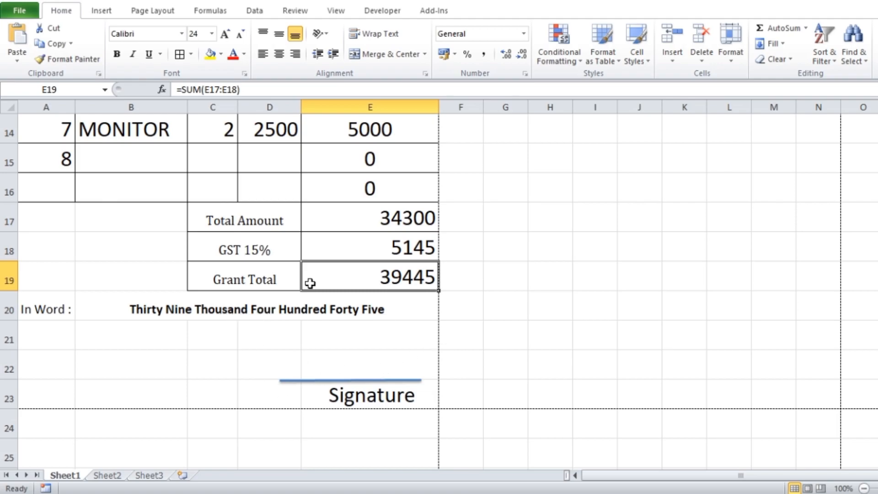
Step: Fill the school name and address header rows A1:E2 with the standard light blue color
scroll(308, 281, "up", 5)
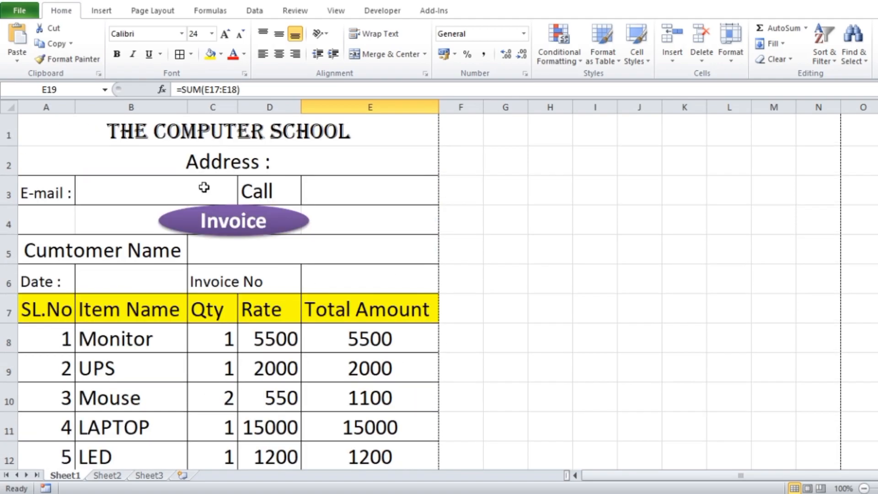
left_click_drag(64, 133, 255, 157)
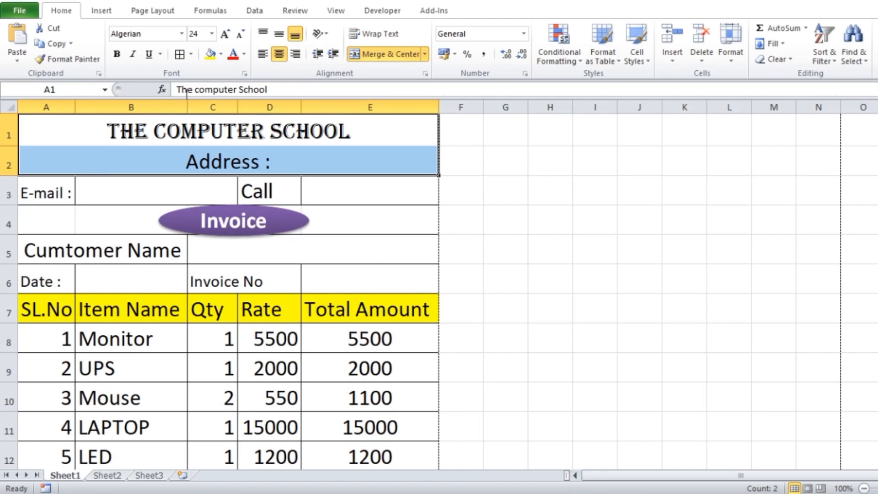
left_click(220, 55)
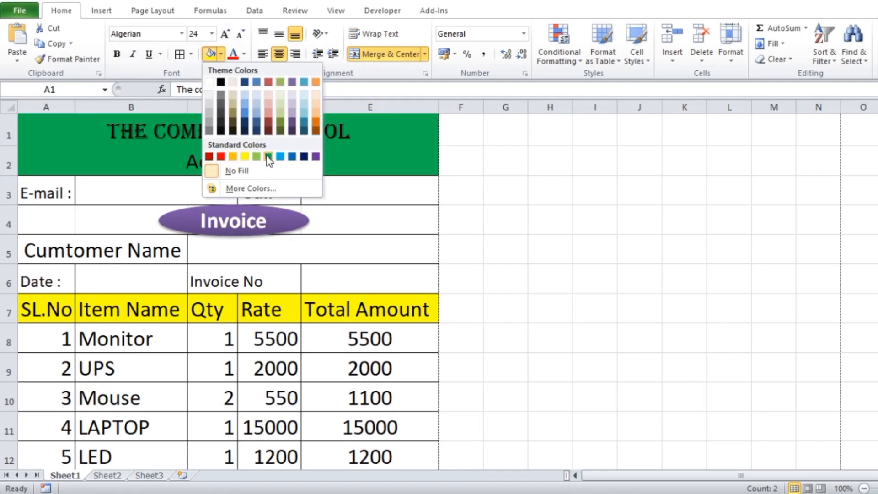
left_click(279, 156)
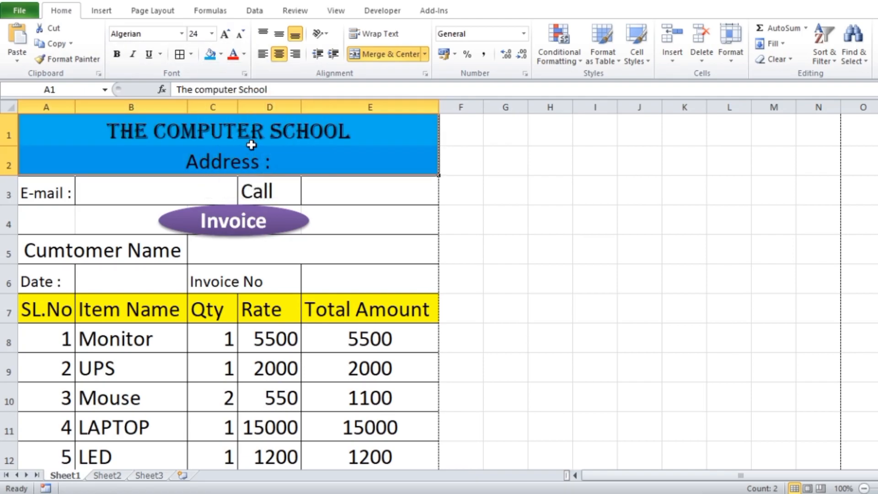
Step: Fill the customer name, date and invoice number rows A5:E6 with the standard green color
left_click_drag(58, 252, 300, 272)
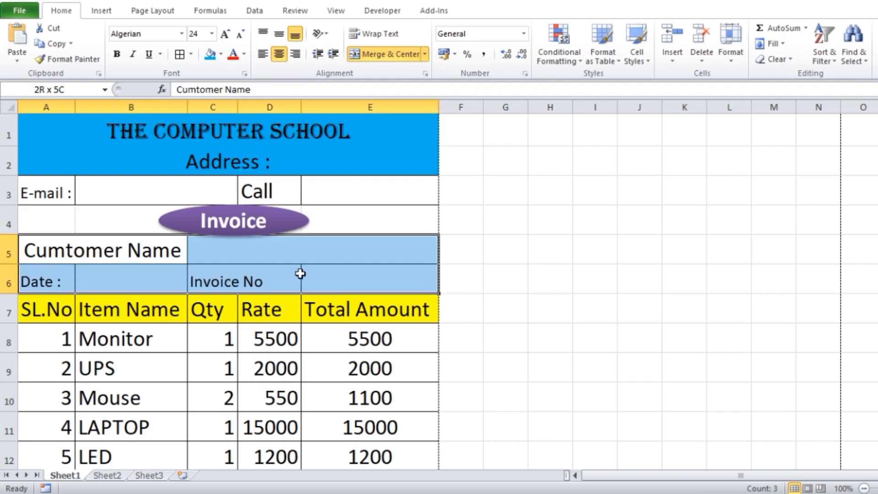
left_click(222, 55)
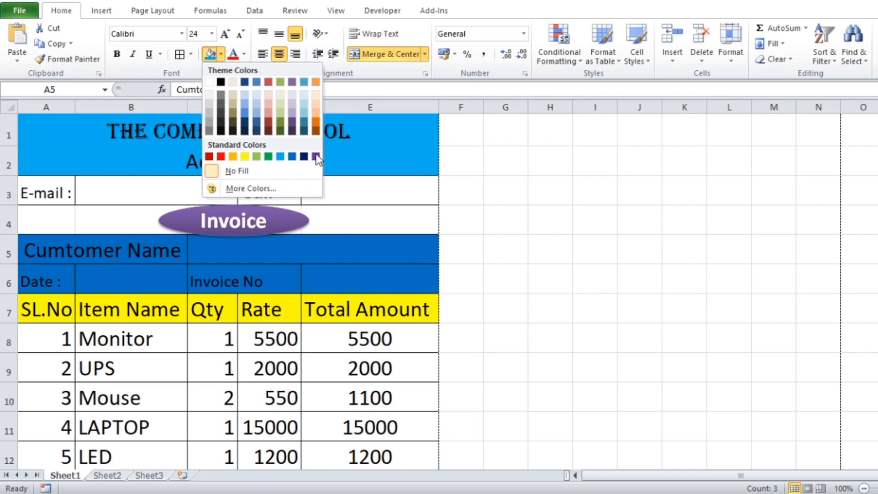
left_click(269, 156)
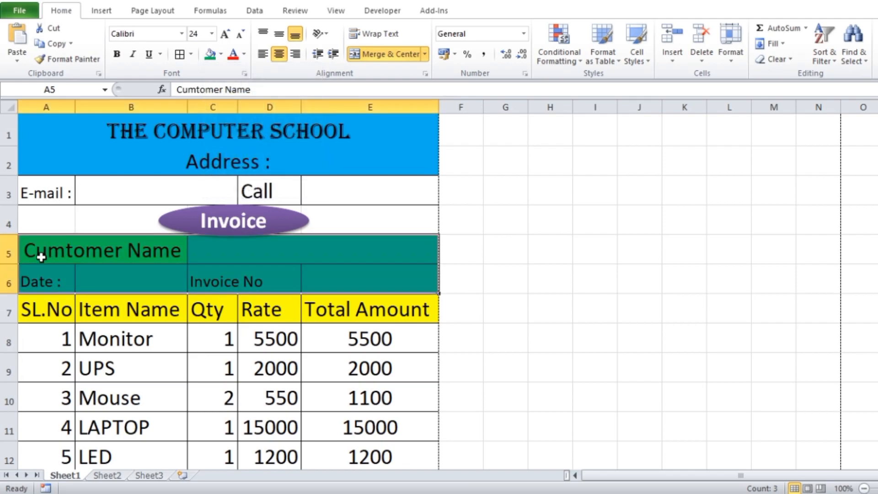
Step: Fill the E-mail and Call row A3:E3 with the standard light green color
left_click_drag(41, 196, 330, 197)
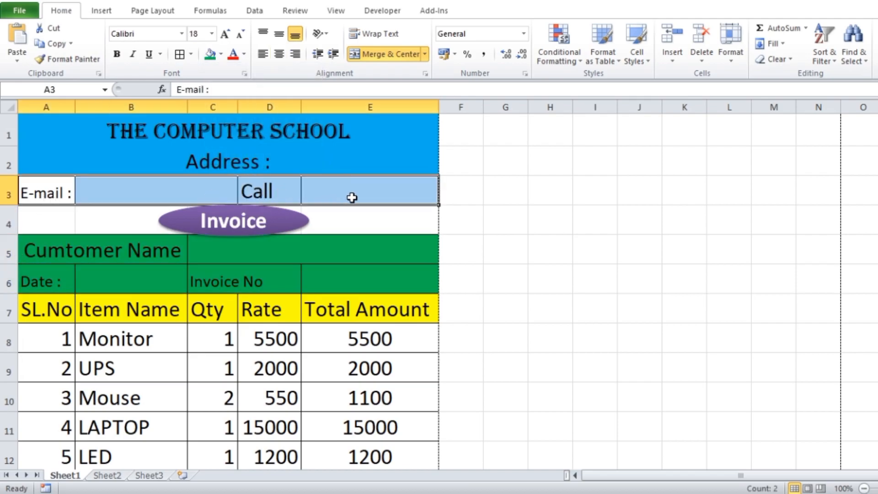
left_click(223, 54)
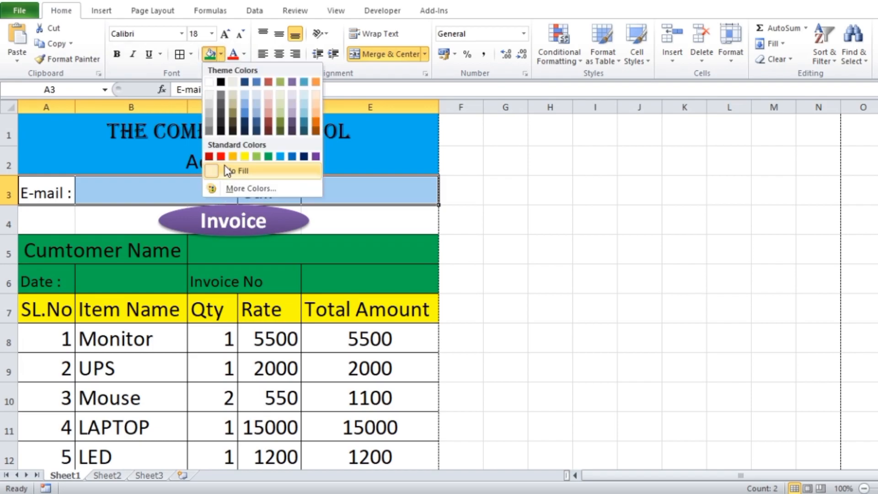
left_click(255, 157)
left_click(356, 197)
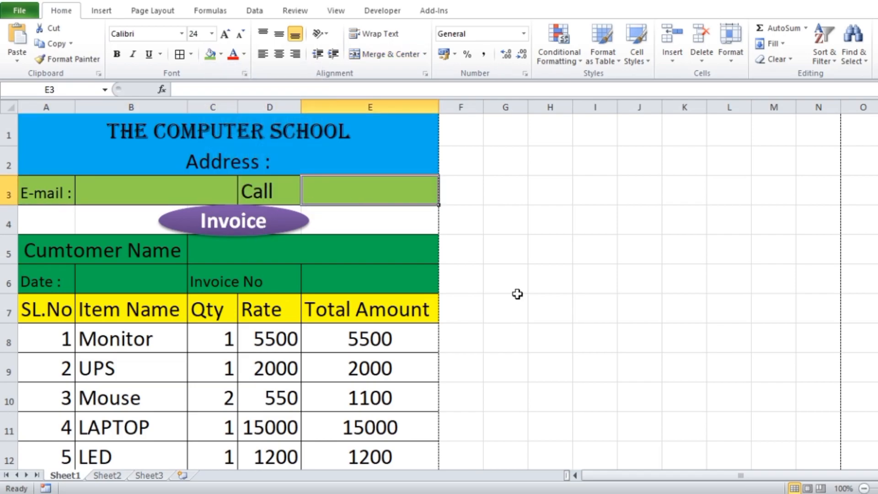
scroll(505, 277, "down", 3)
scroll(505, 277, "down", 2)
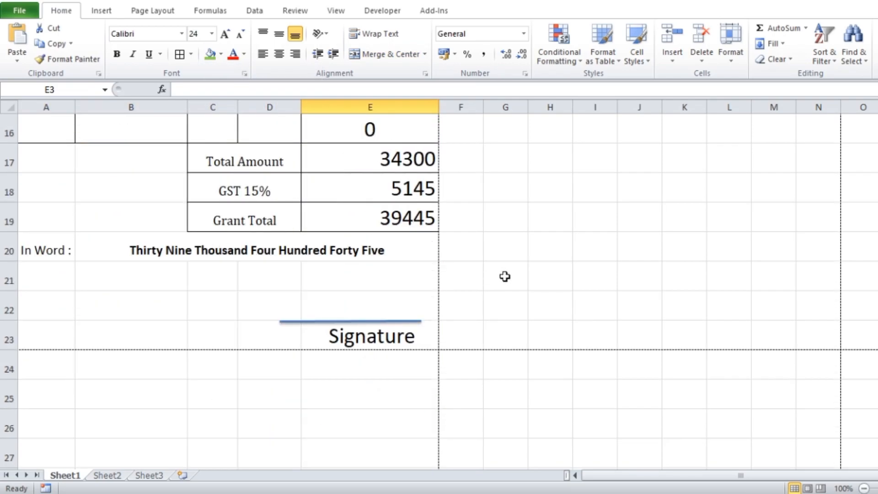
scroll(452, 364, "up", 5)
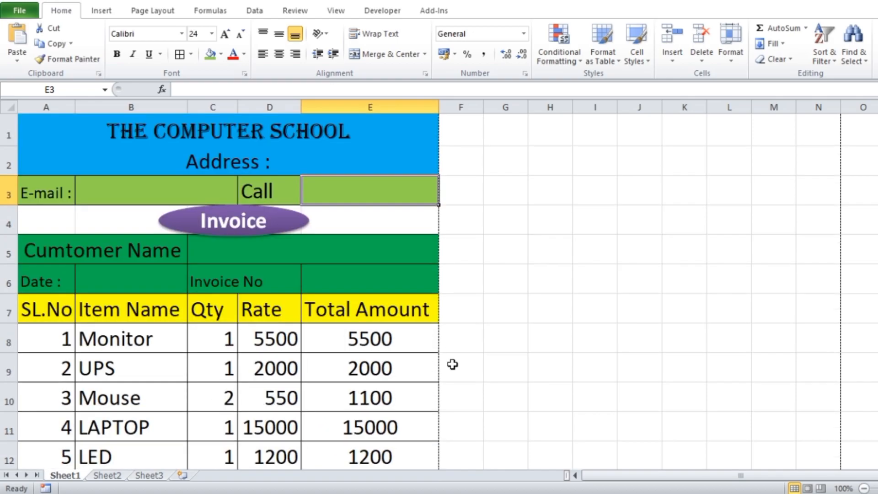